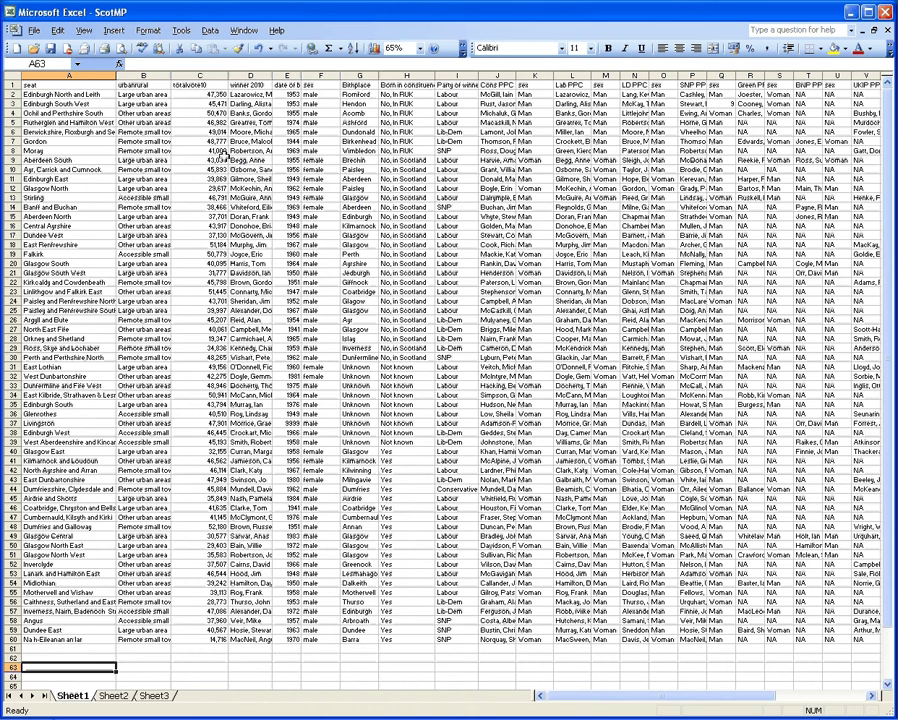
Examine the variable columns, including urbanrural, Unemployment rate Jan 2010, winner 2010, date of birth, sex, birthplace and party of winner.
click(149, 75)
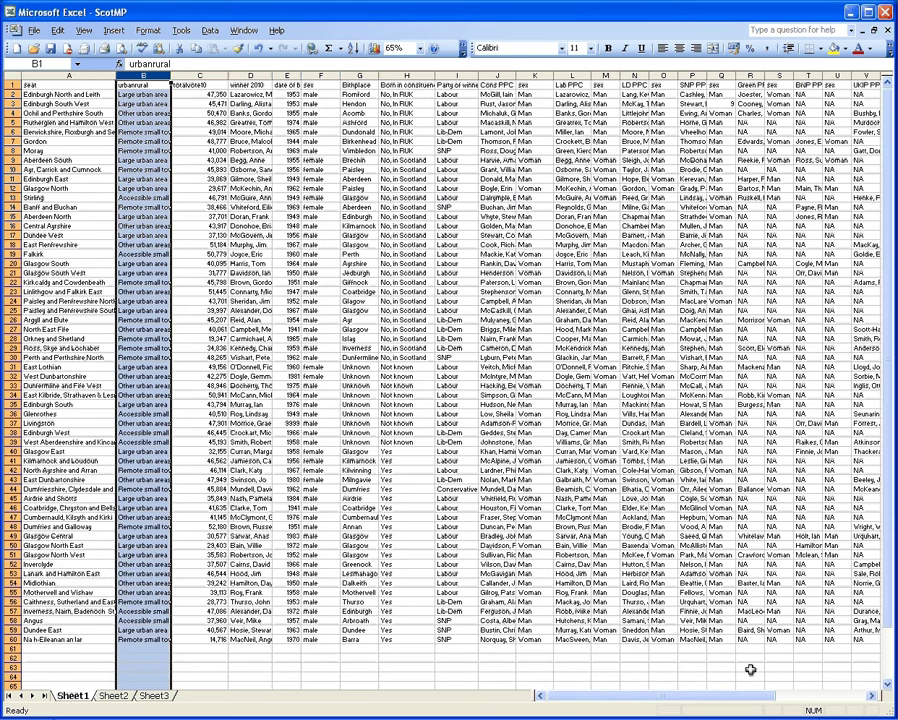
click(800, 696)
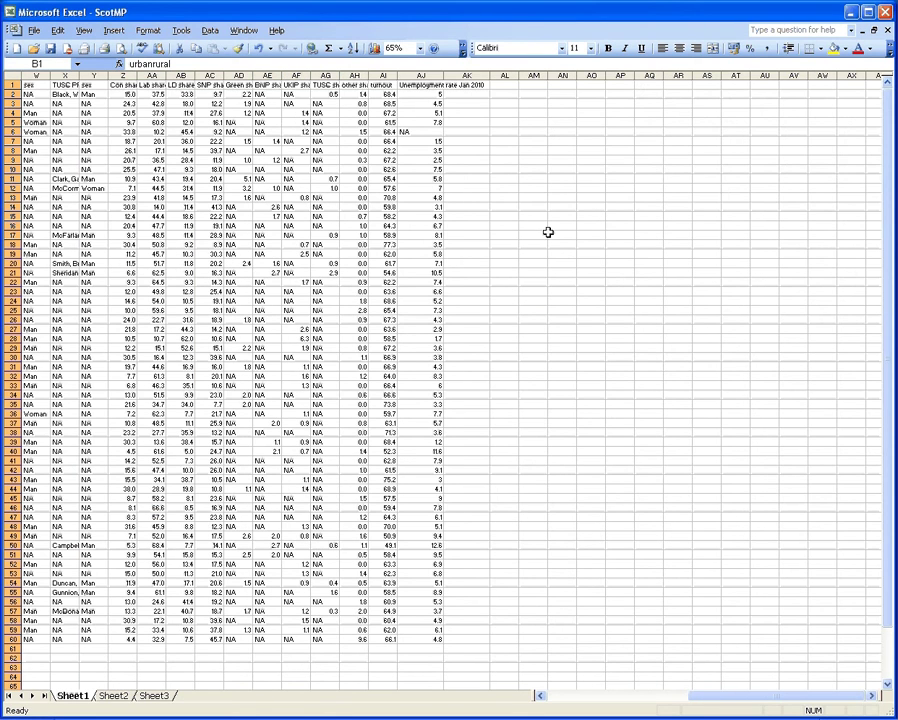
click(420, 75)
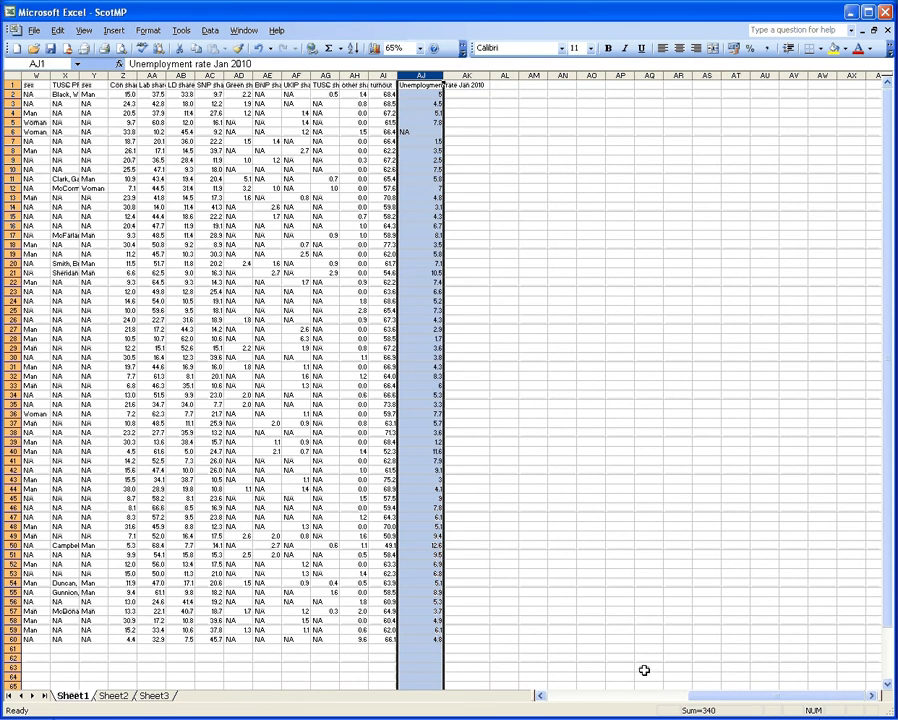
click(613, 700)
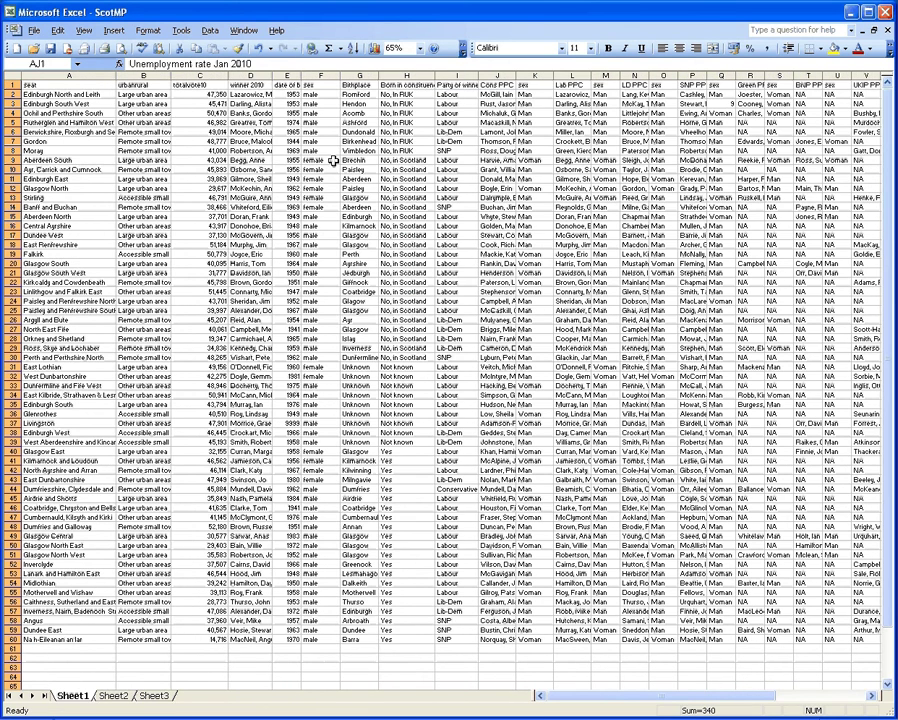
click(251, 75)
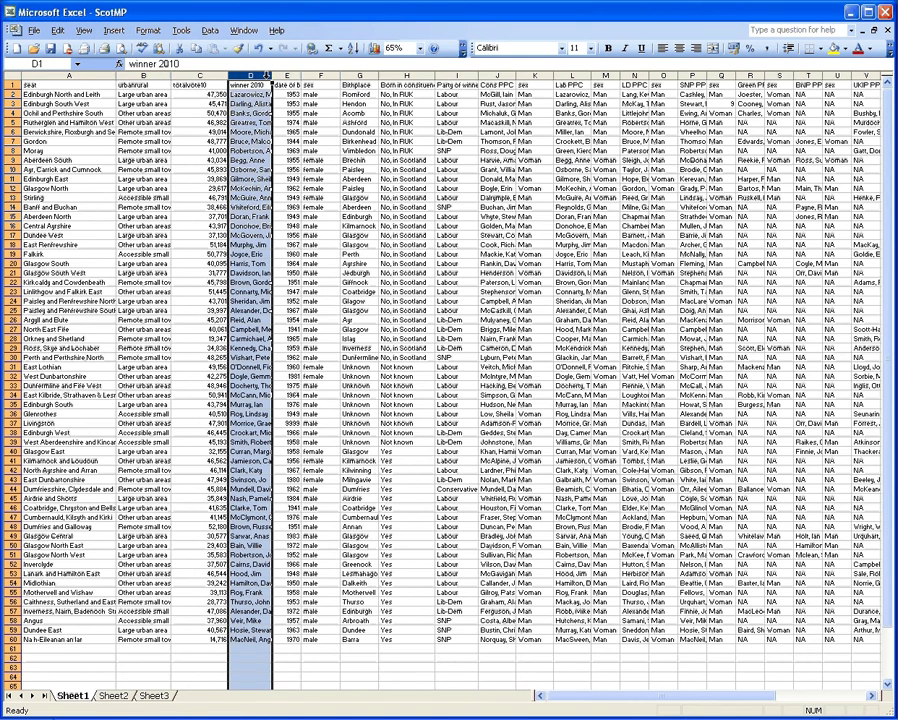
click(288, 75)
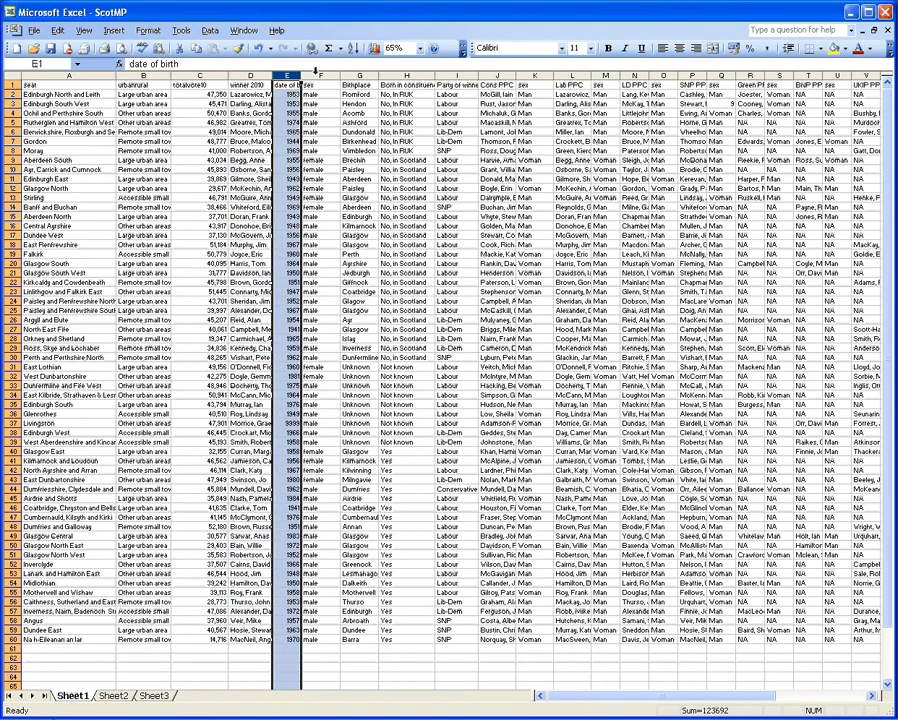
click(316, 75)
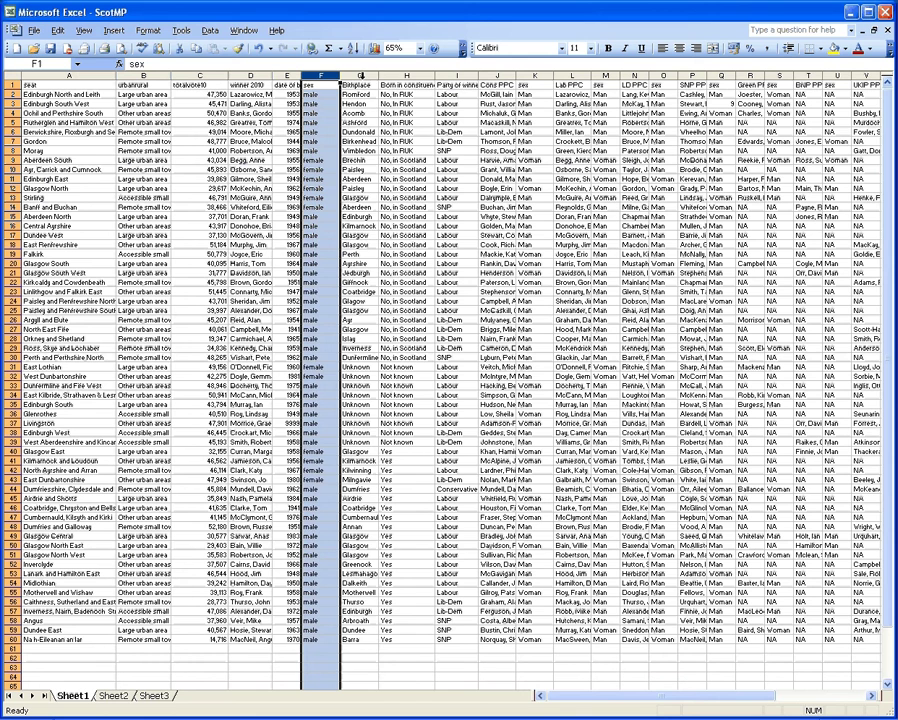
click(360, 75)
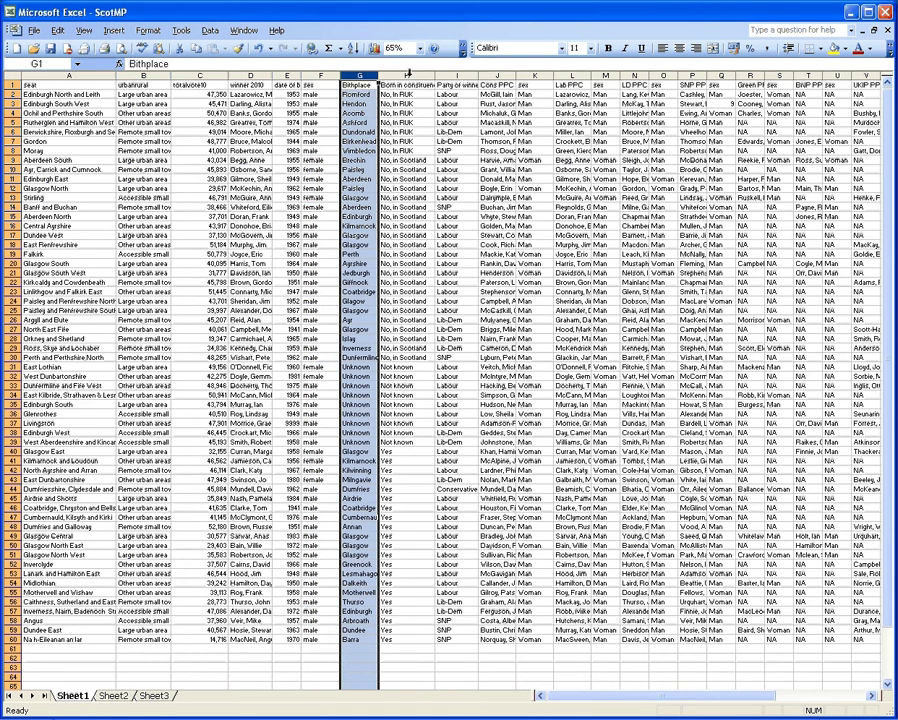
click(462, 75)
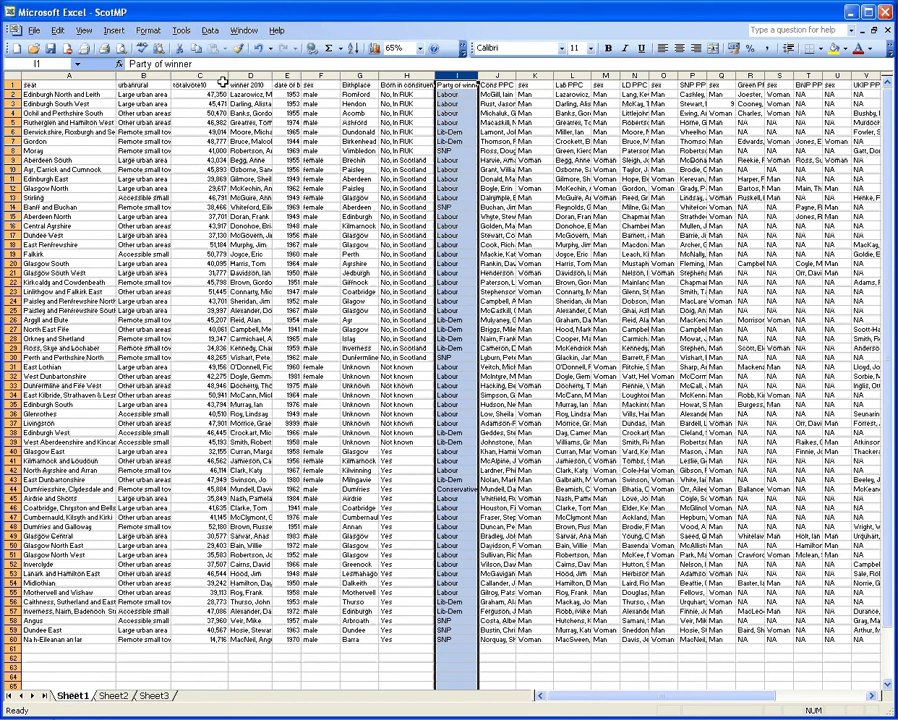
click(151, 75)
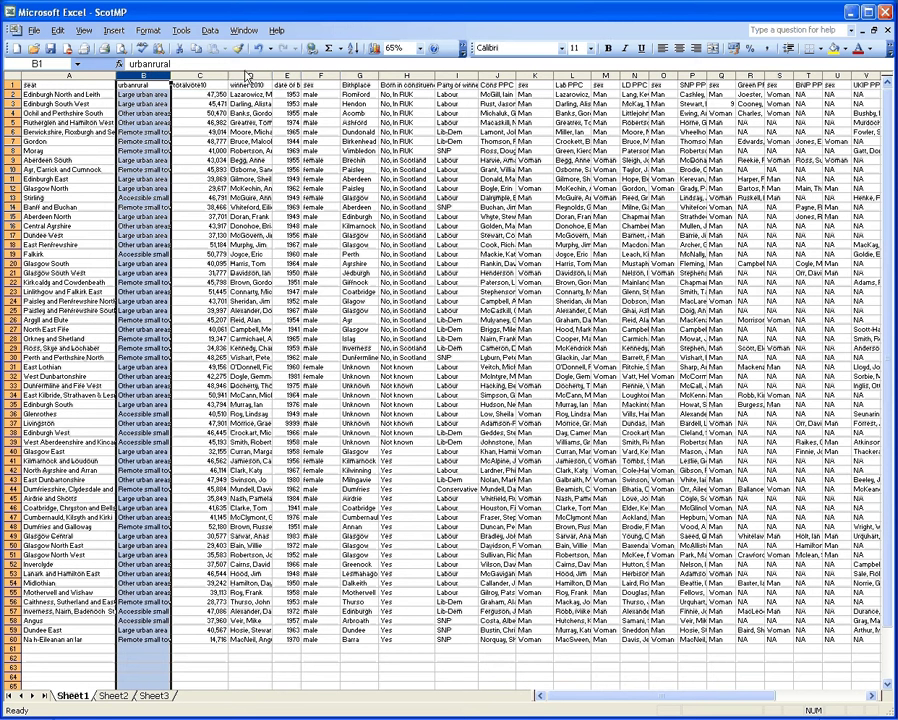
click(287, 75)
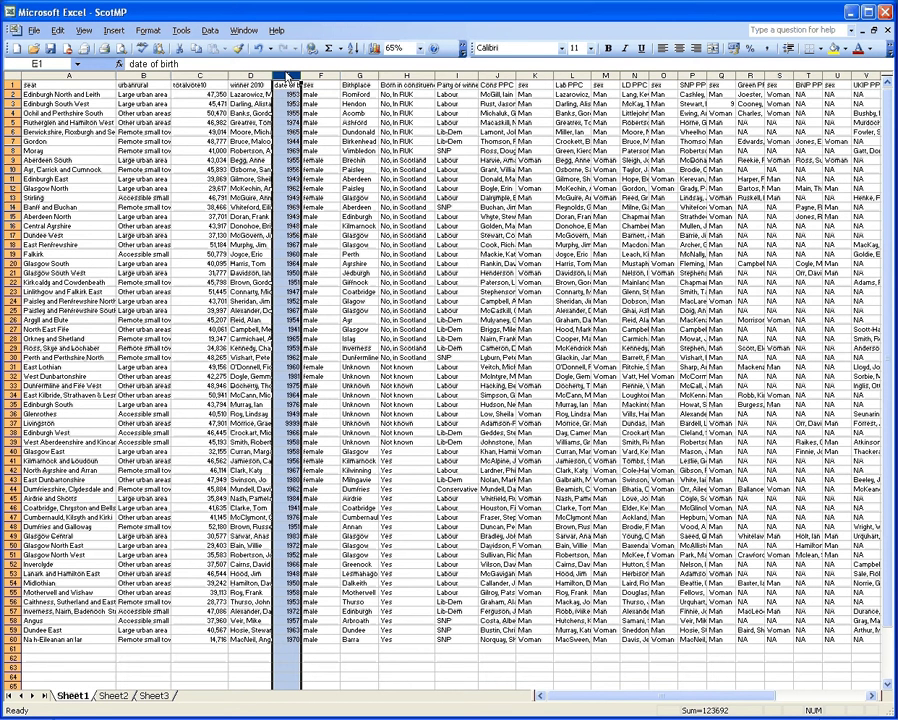
Review individual constituency rows such as Edinburgh South West and Moray, and widen the winner 2010 column to fit the full names.
click(10, 94)
click(10, 104)
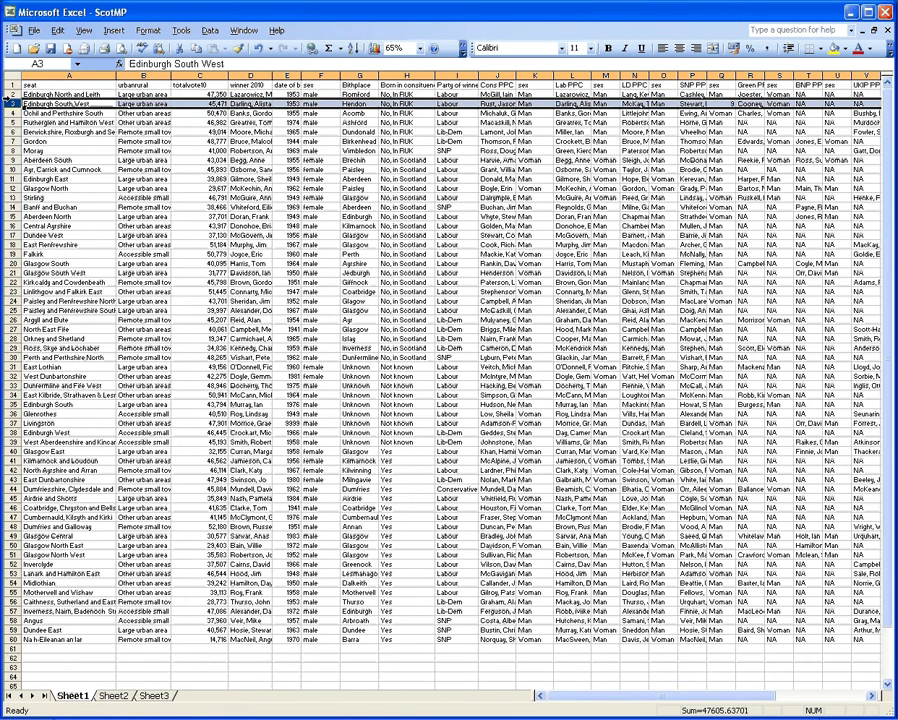
click(10, 169)
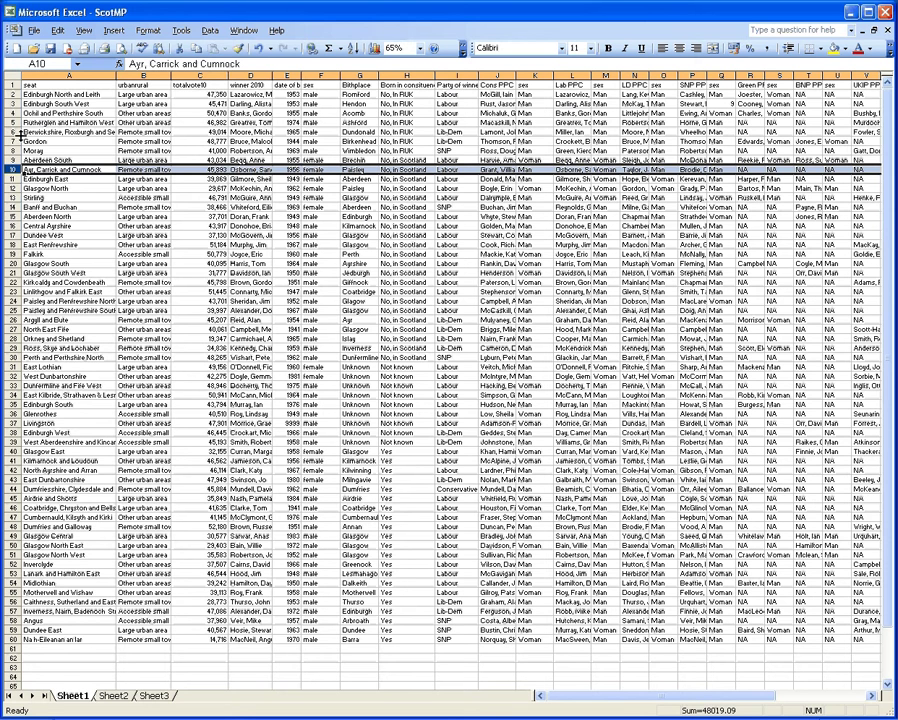
click(11, 150)
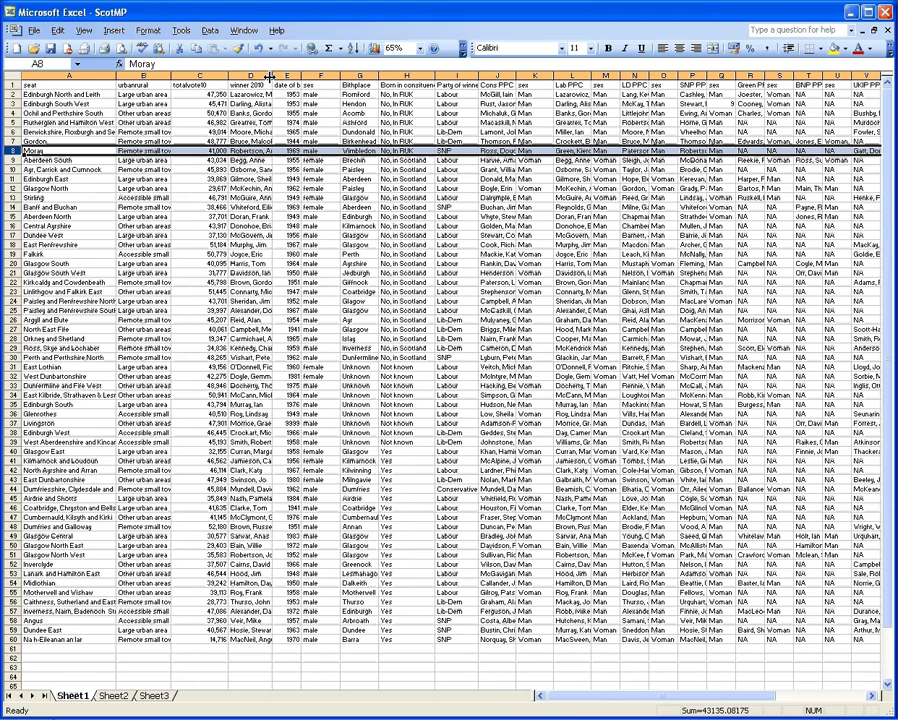
drag(270, 76, 288, 76)
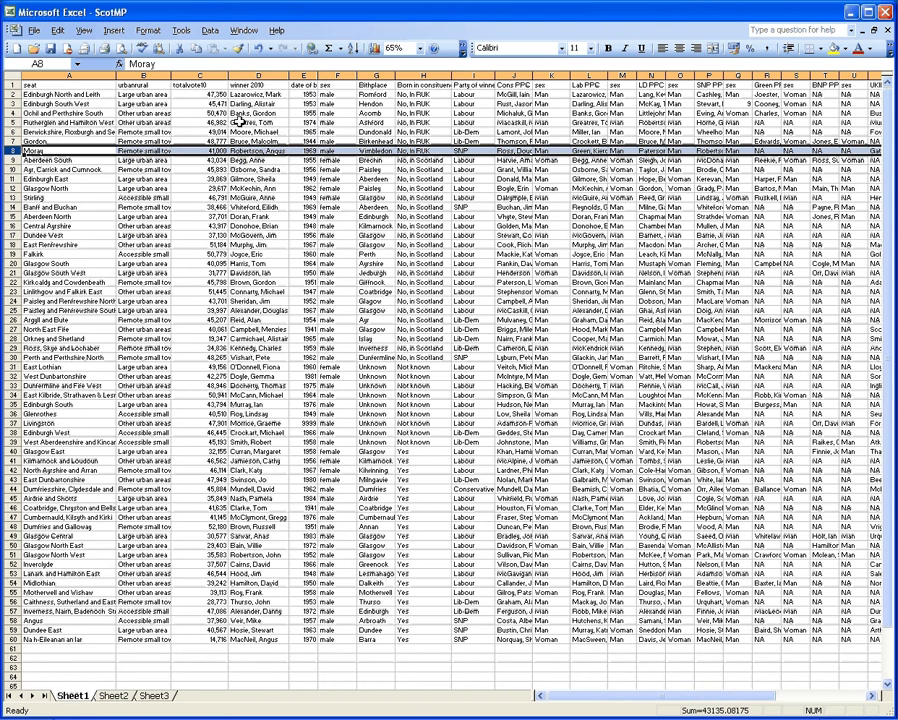
Examine the totalvote10 and date of birth columns, the Glasgow North row's individual cells, and the Ayr, Carrick and Cumnock row.
click(200, 75)
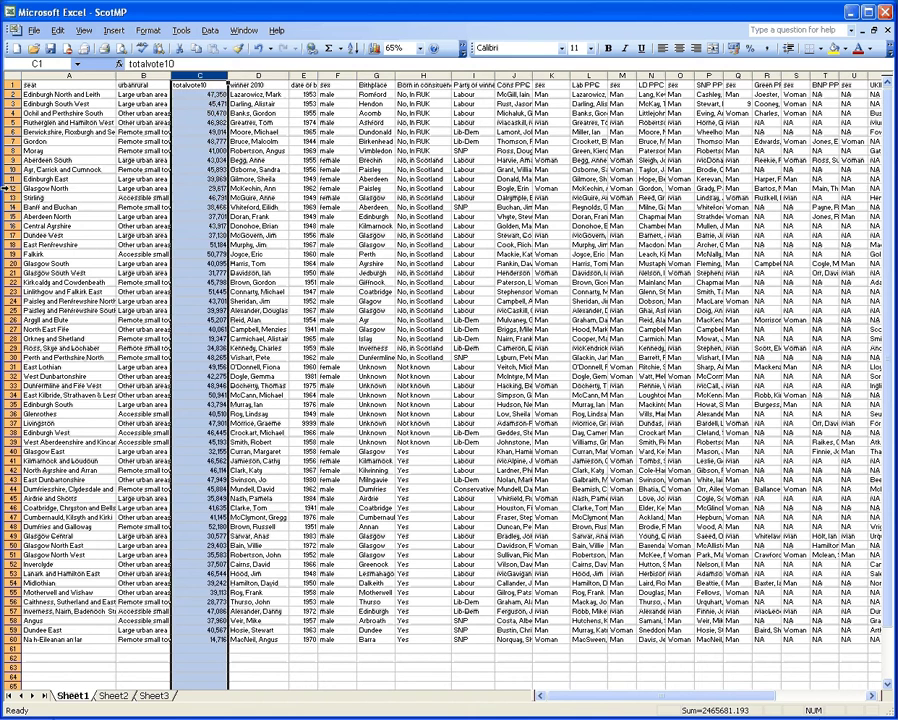
click(6, 187)
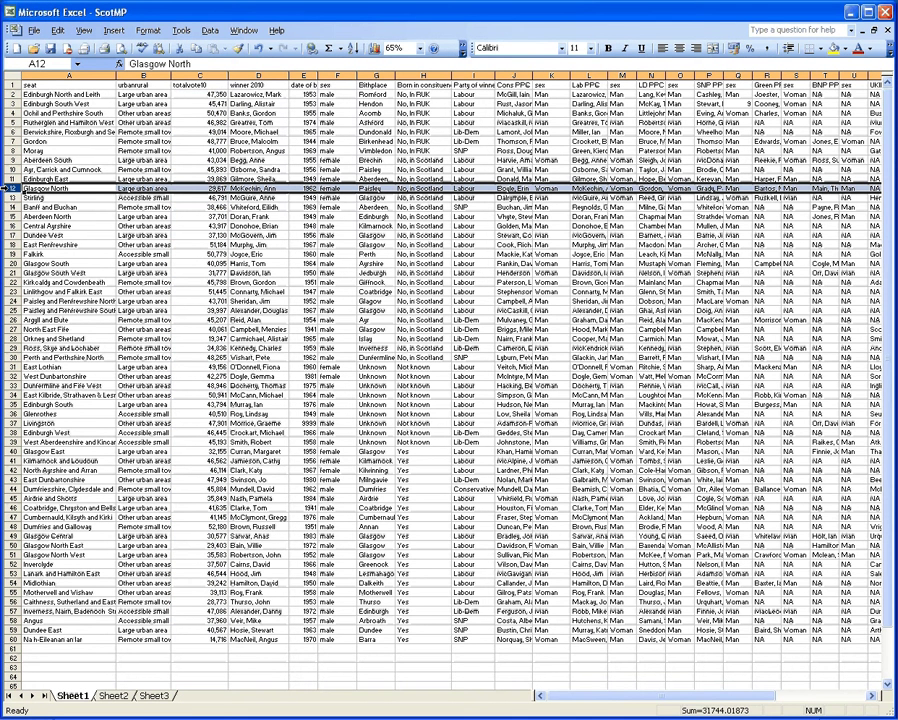
click(188, 187)
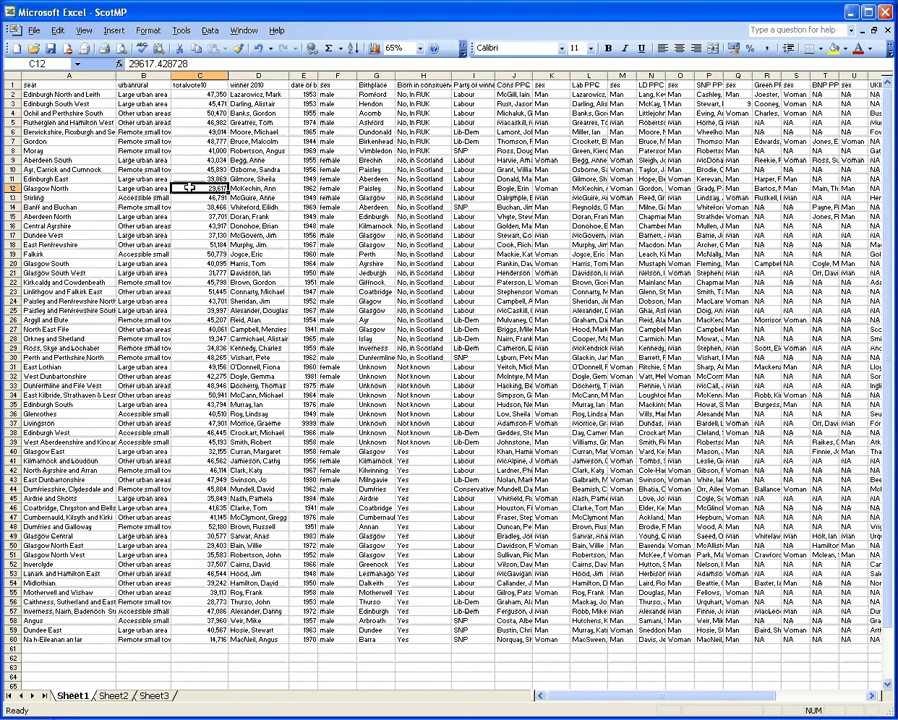
click(252, 187)
click(301, 187)
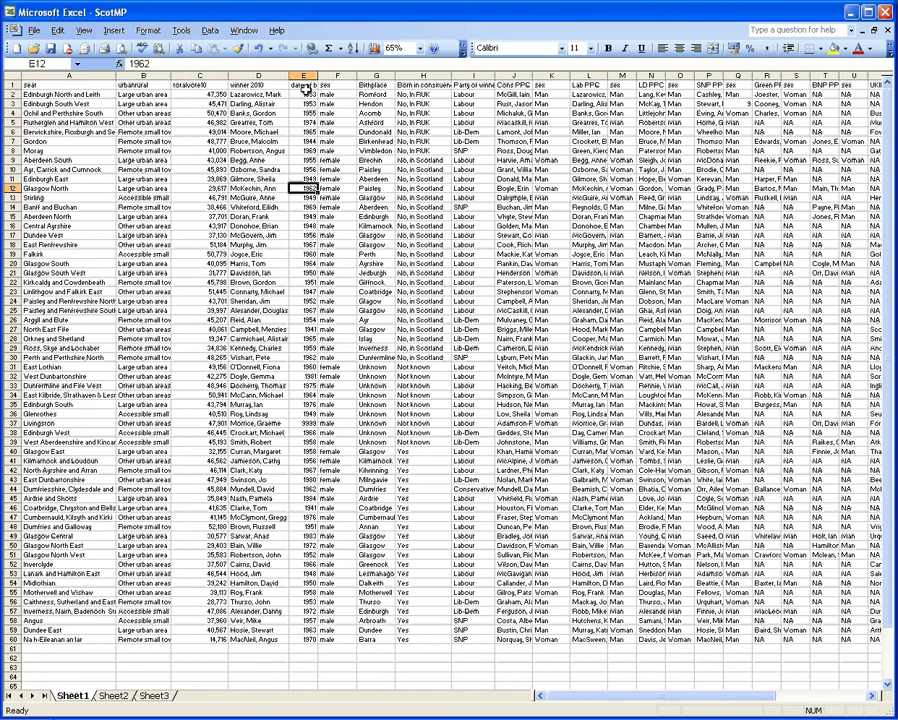
click(301, 75)
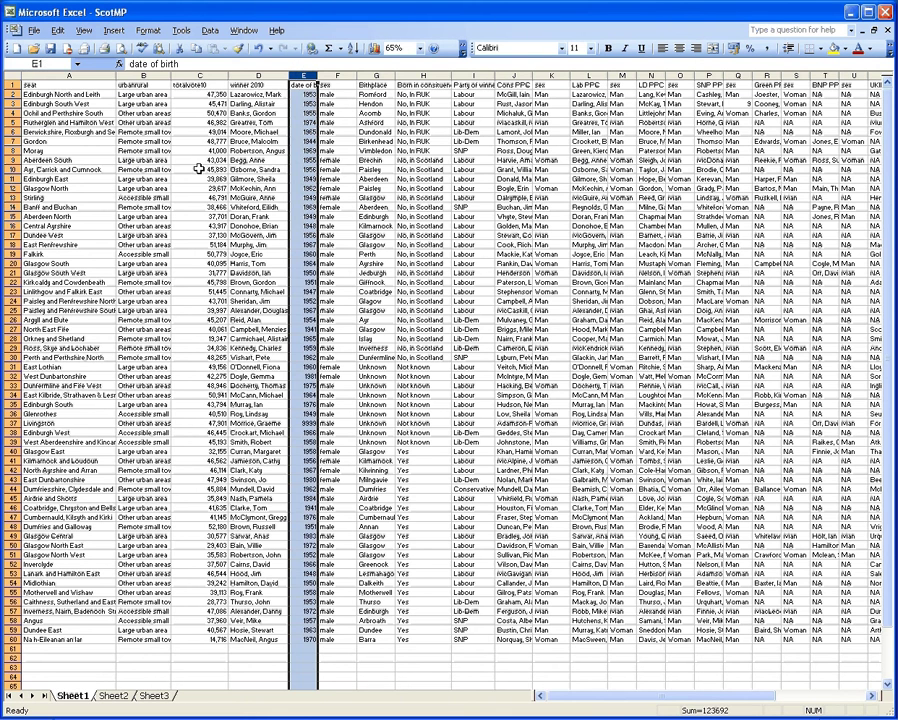
click(12, 169)
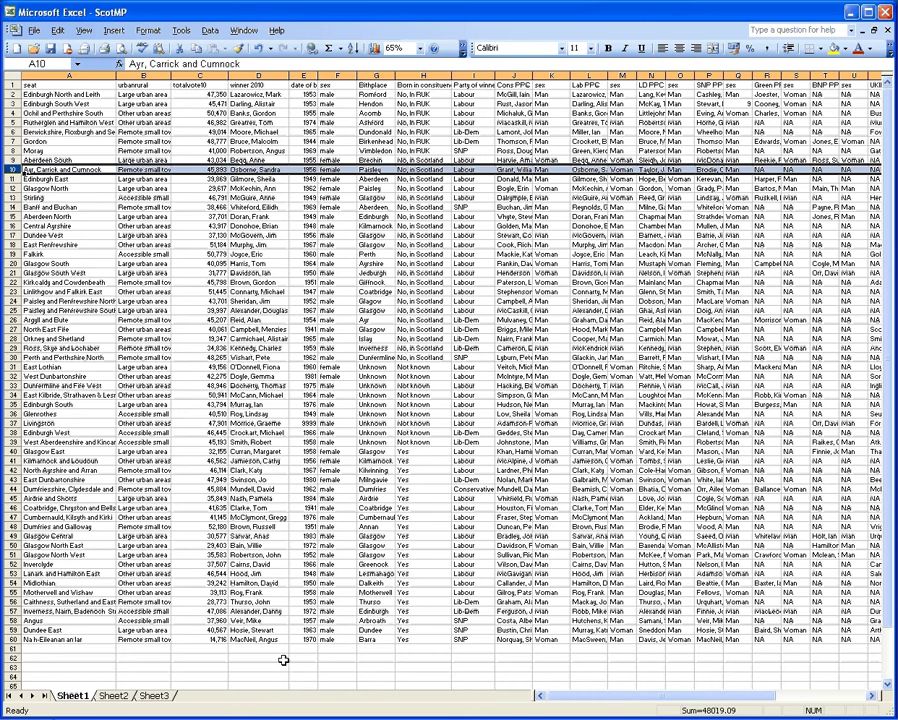
Total the totalvote10 column in cell C61 with the formula =sum(C2:C60), picking the range from the sheet.
click(207, 649)
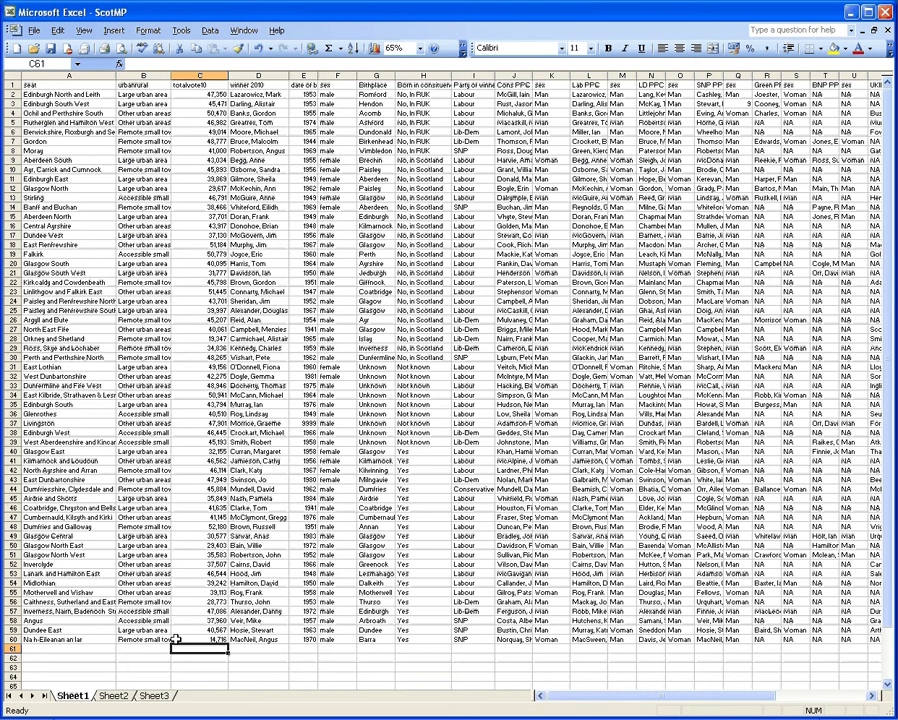
text(=)
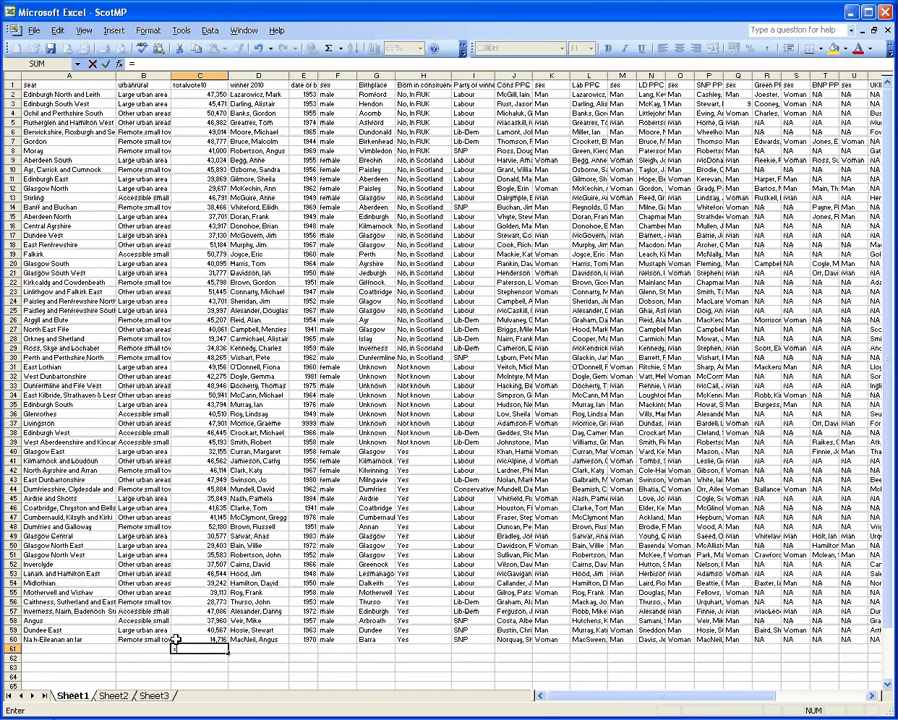
text(sum)
text(()
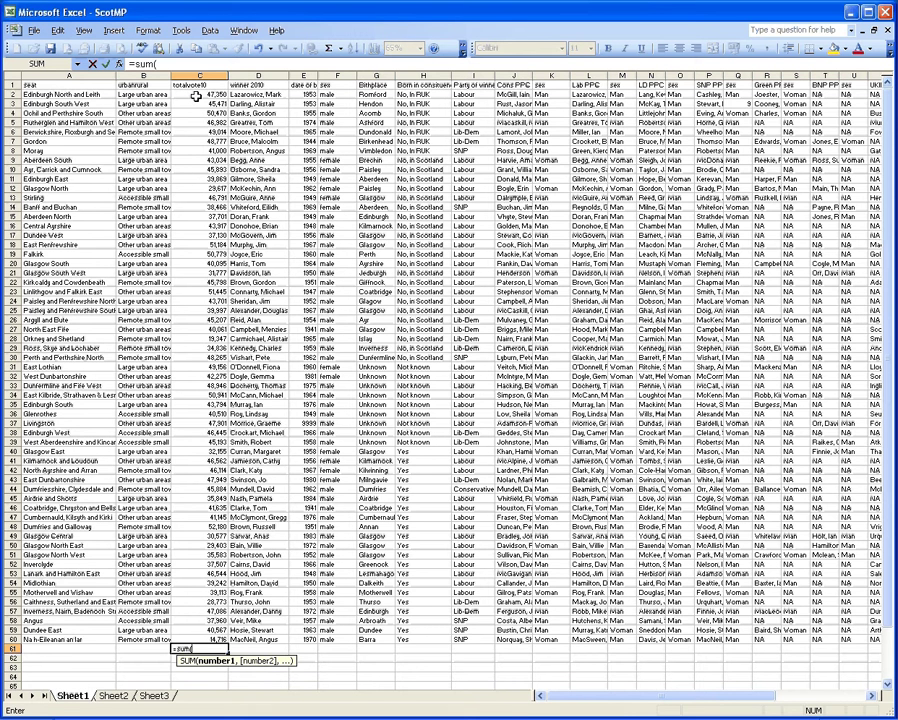
drag(196, 95, 188, 635)
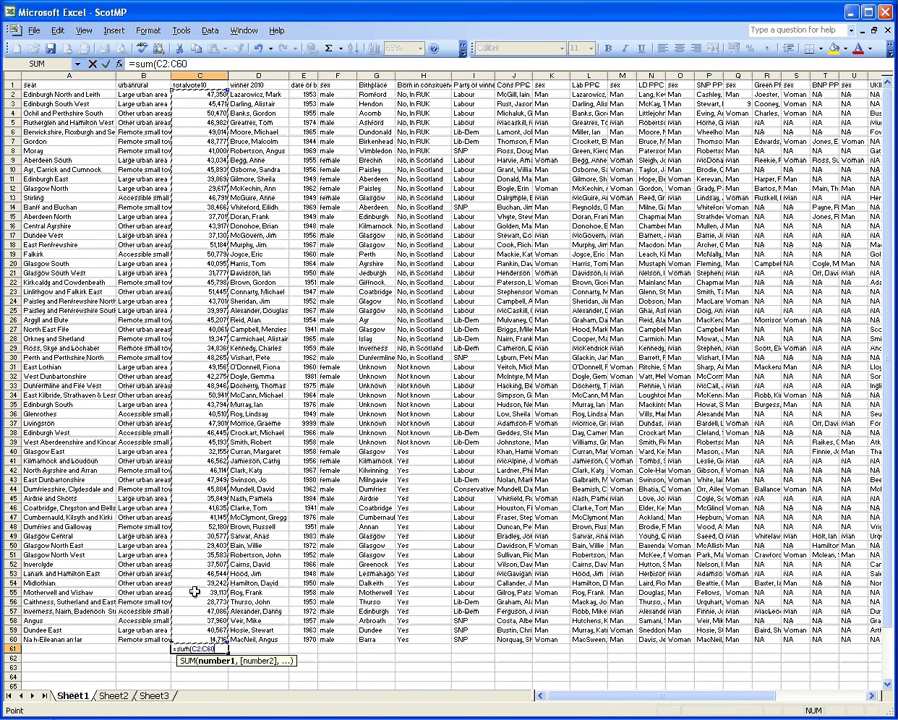
text())
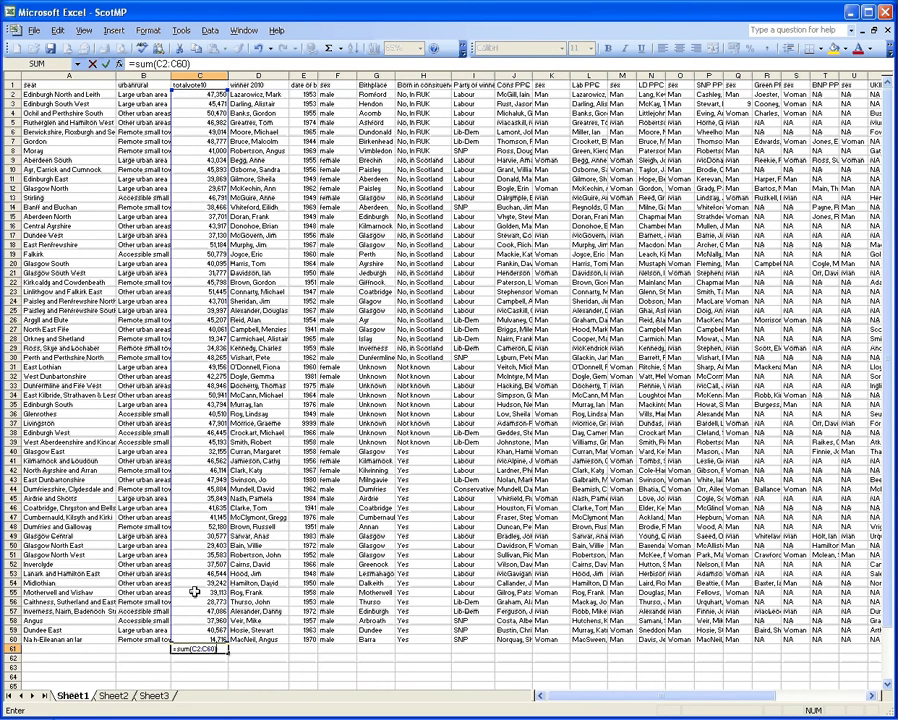
key(Return)
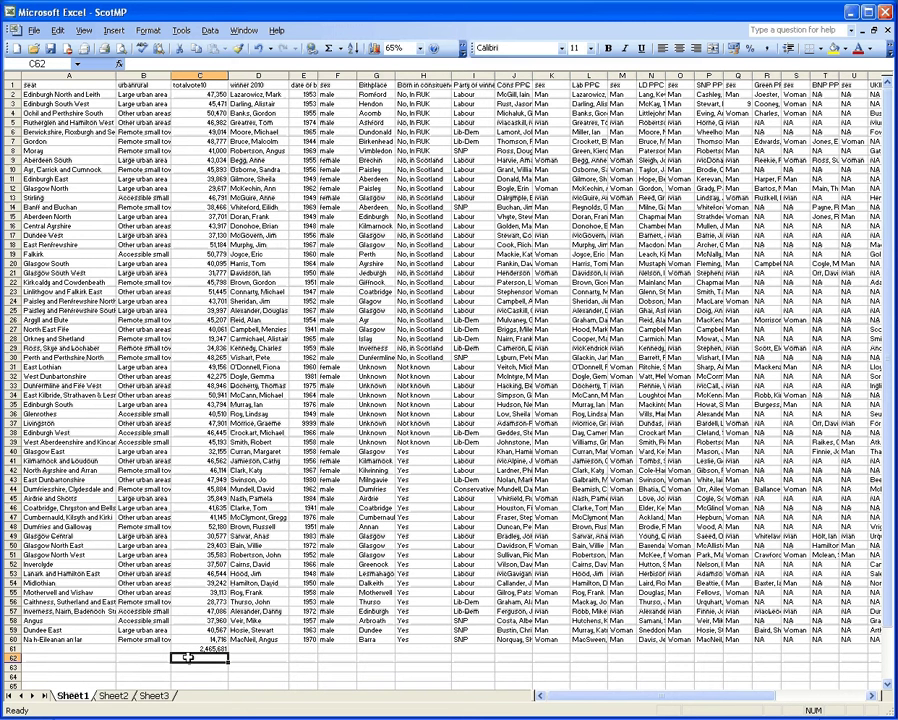
Enter a second total of the totalvote10 values in cell C62 with the formula =sum(c2:c60).
text(=)
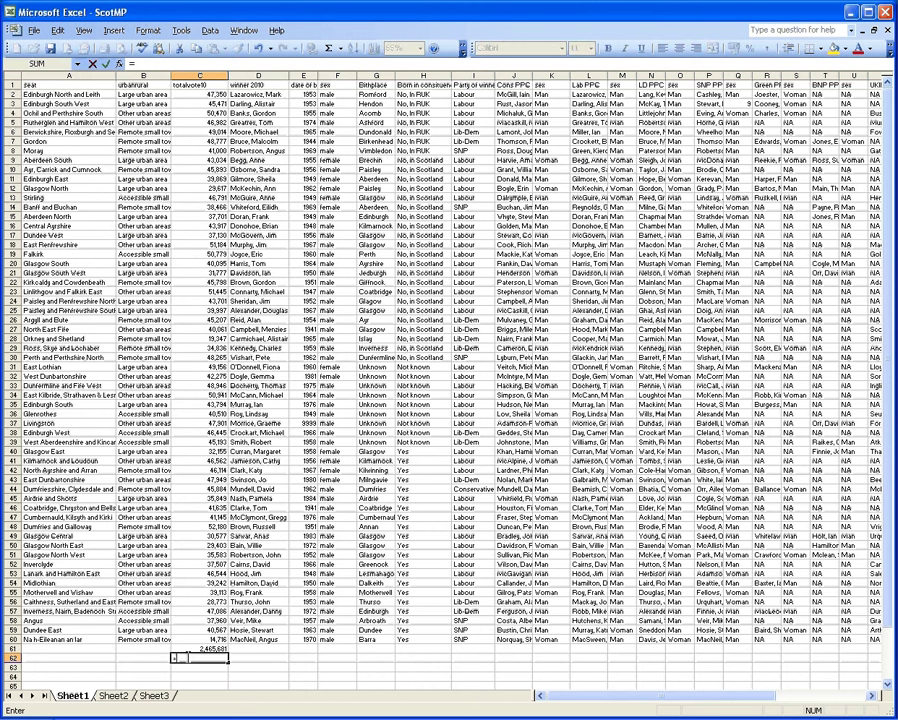
text(sum()
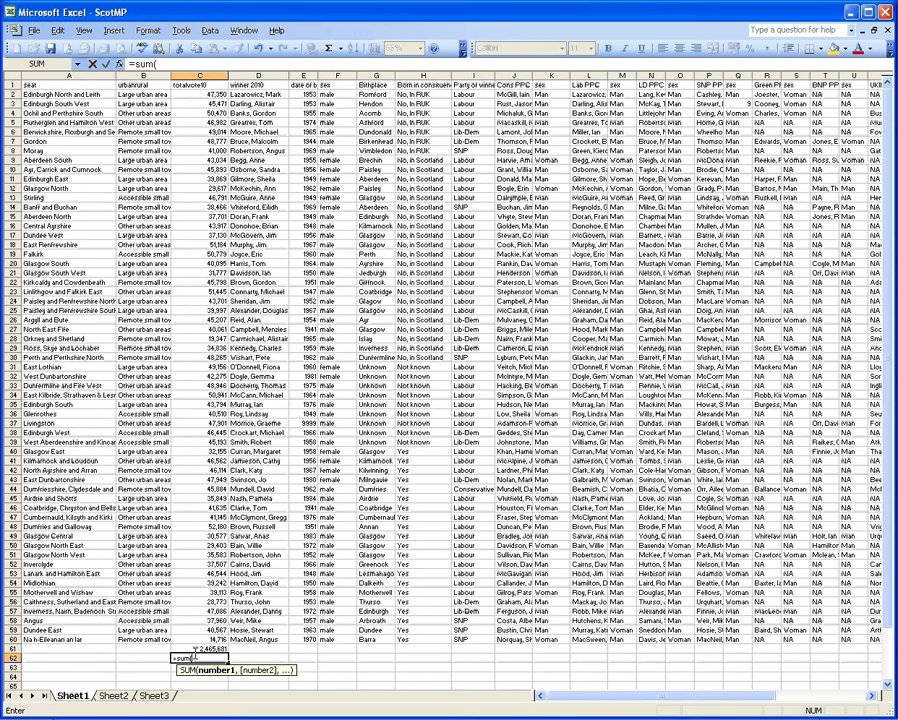
text(c2:)
text(c60)
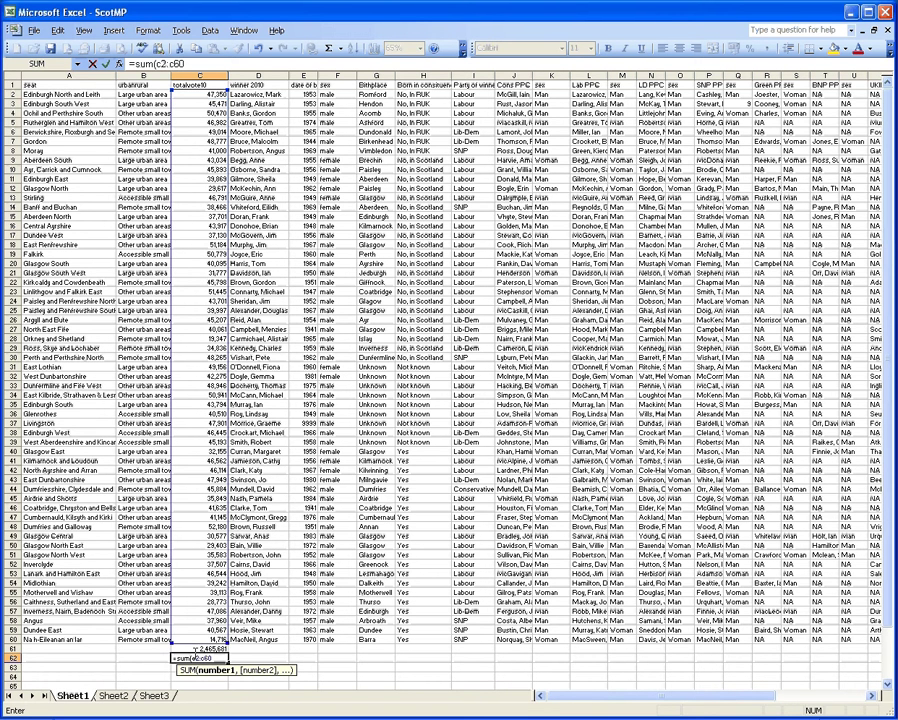
text())
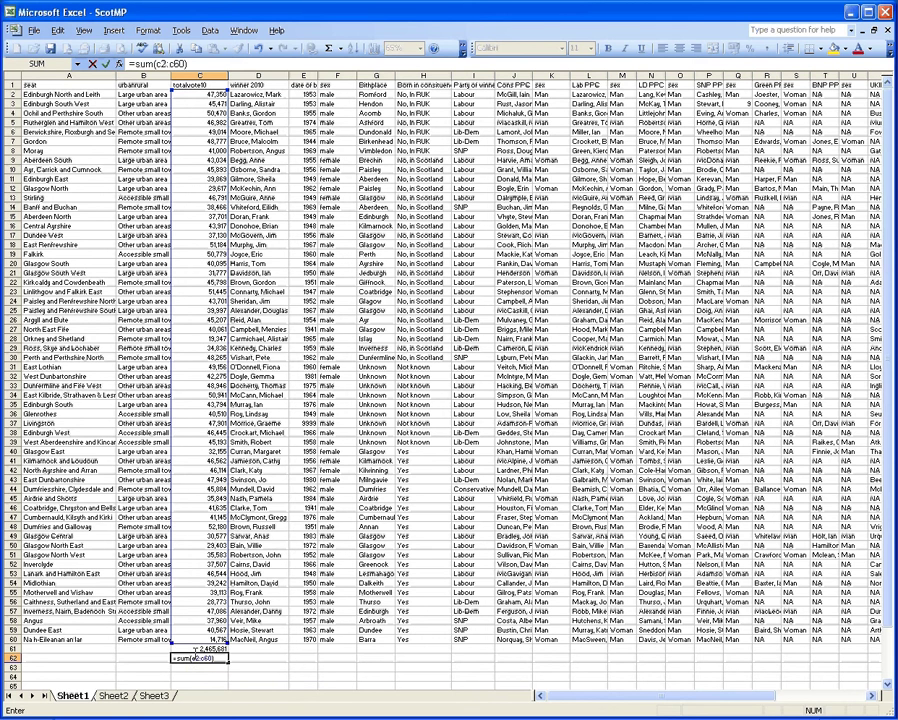
key(Return)
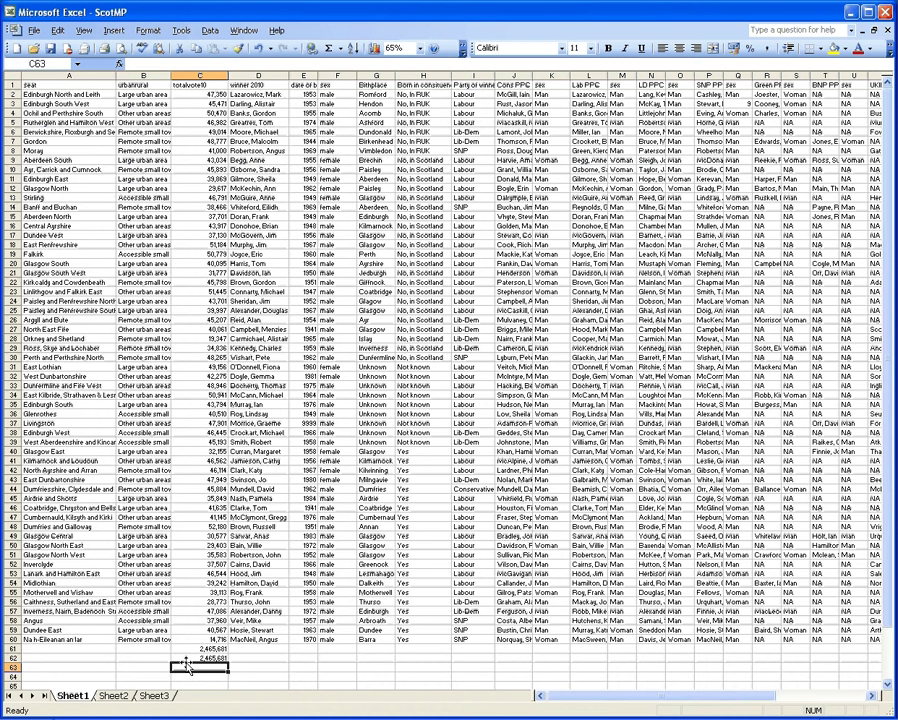
Average the totalvote10 values in cell C63 with the formula =average(C2:C60), picking the range from the sheet.
text(=)
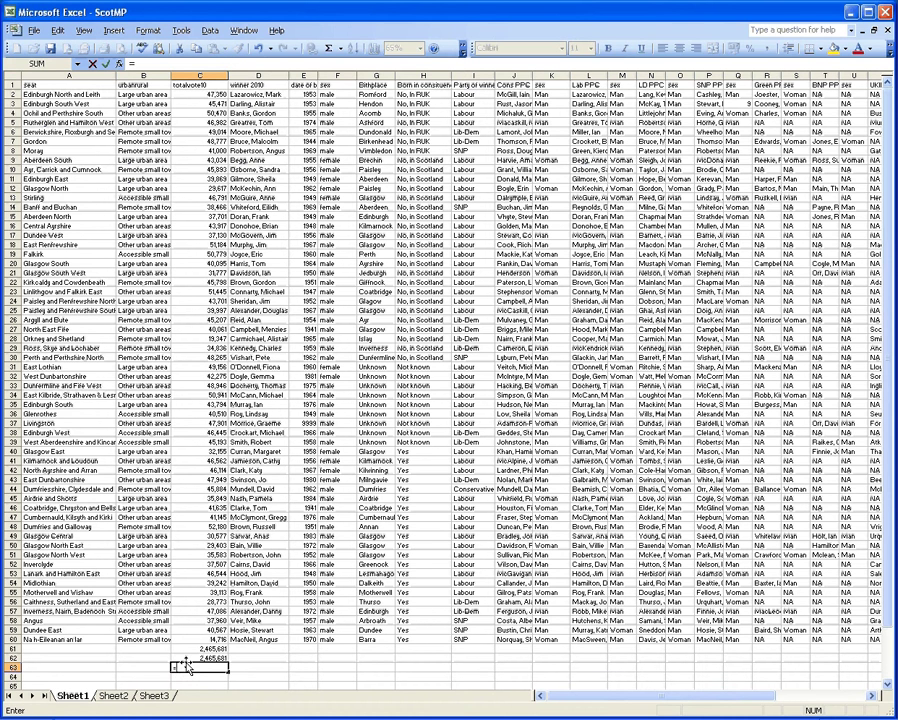
text(average()
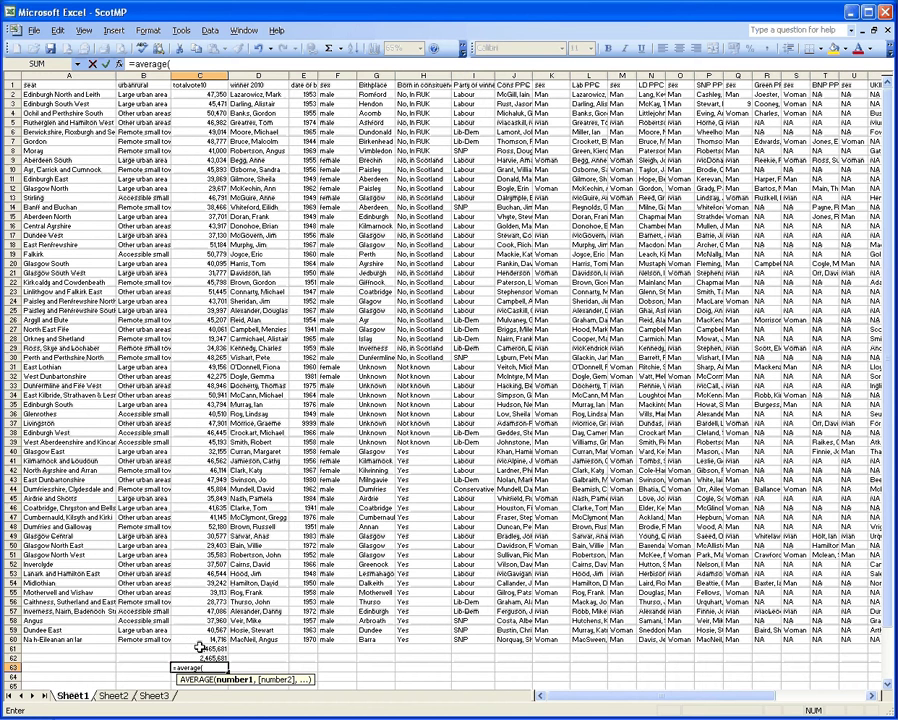
drag(200, 640, 200, 95)
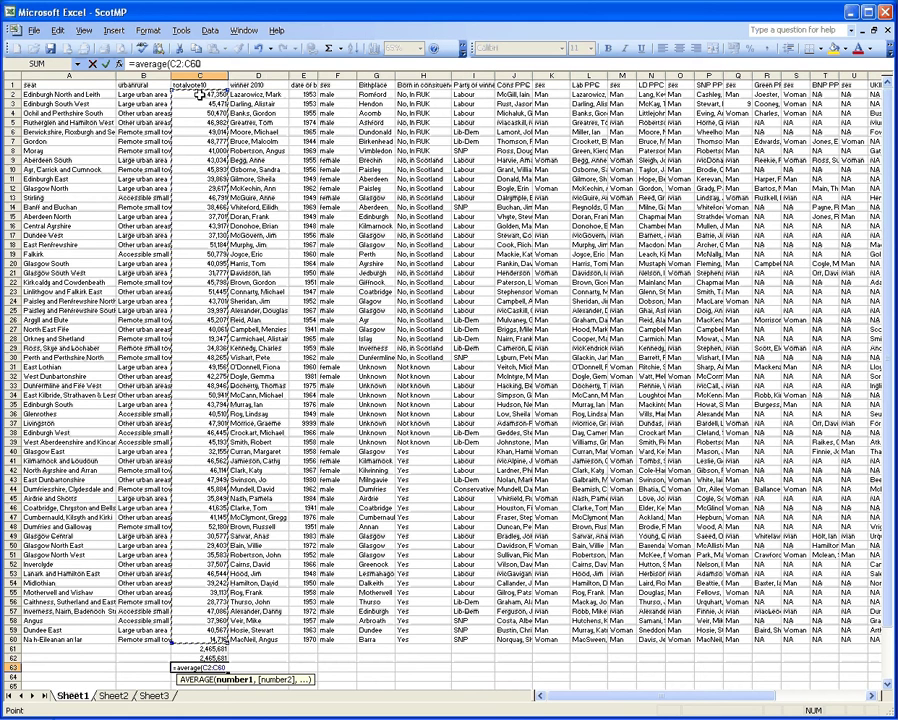
text())
key(Return)
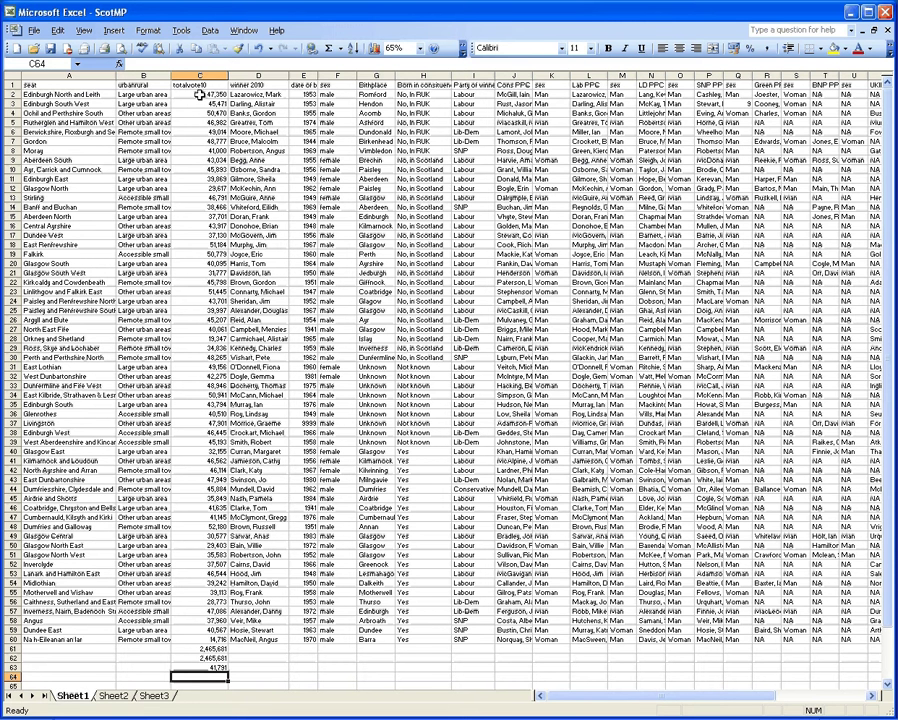
Count the male winners in cell F61, below the sex column, with the formula =countif(f2:f60,"male").
click(333, 651)
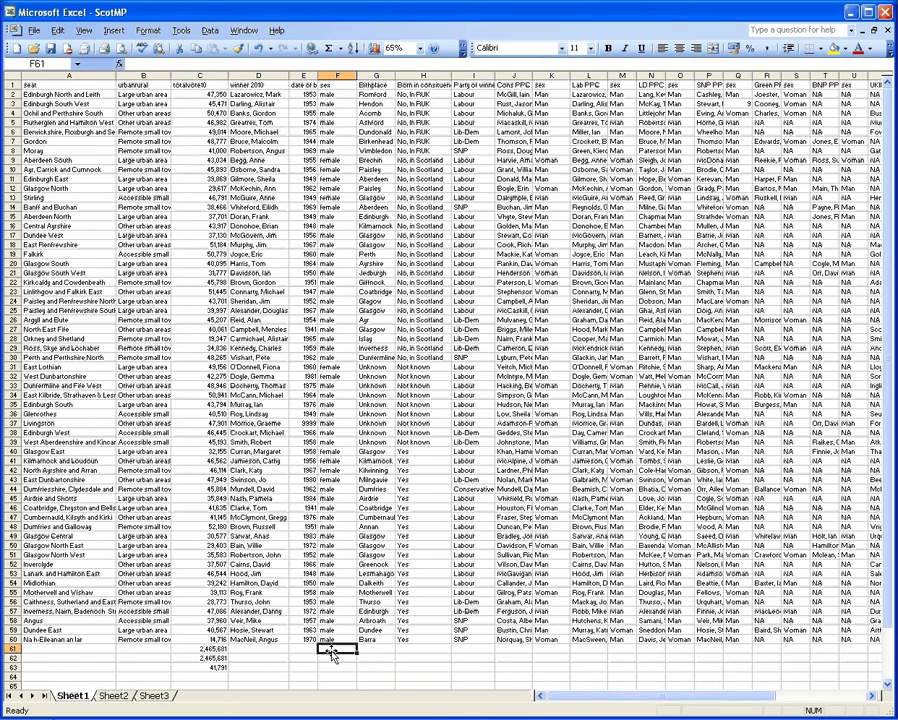
text(=)
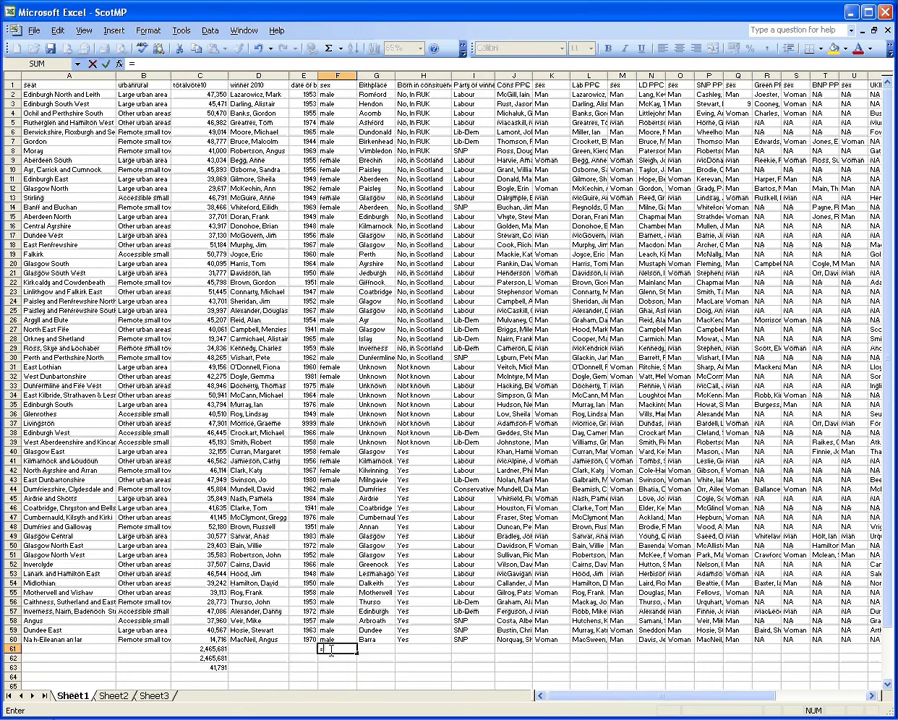
text(countif()
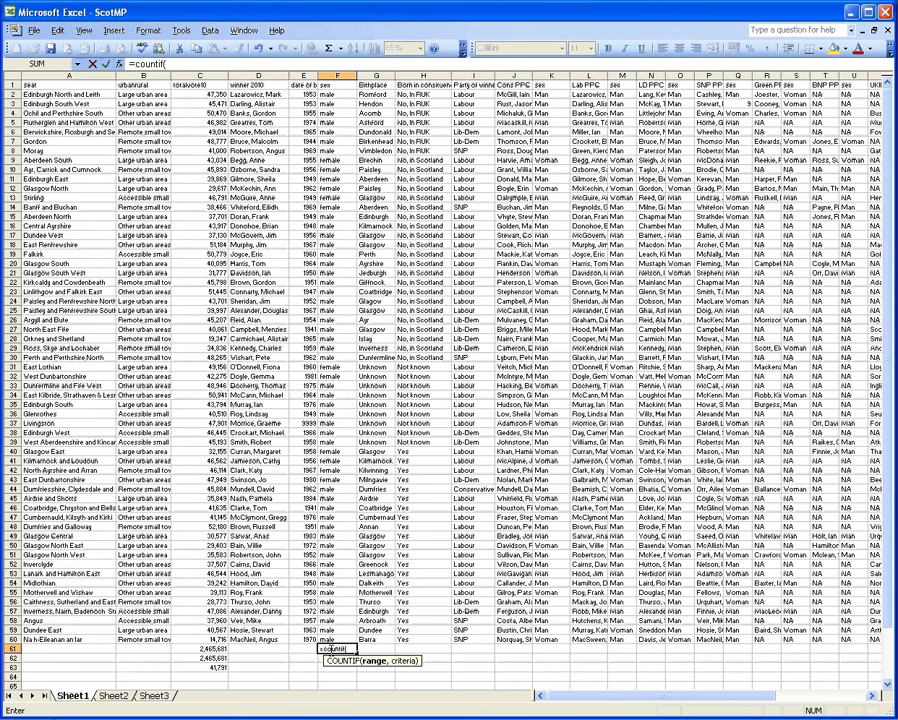
text(f2:f60)
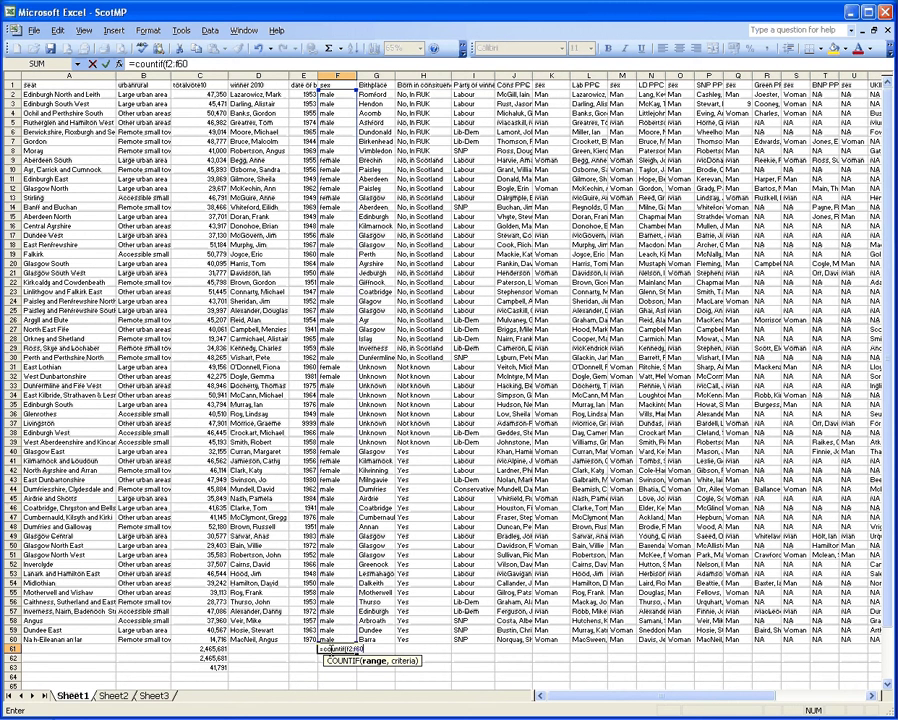
text(,)
text(")
text(male)
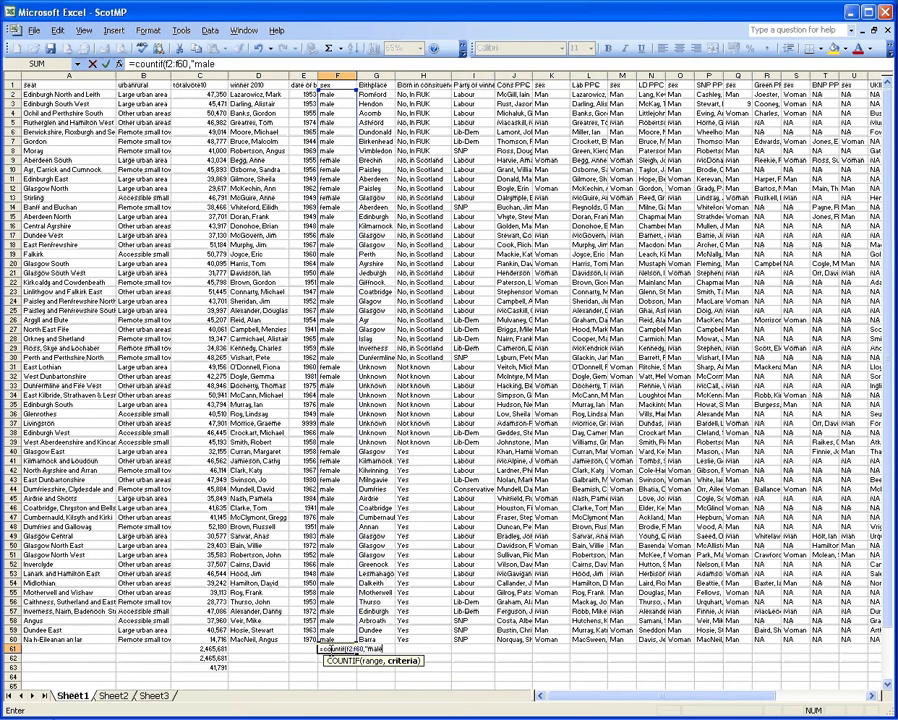
text("))
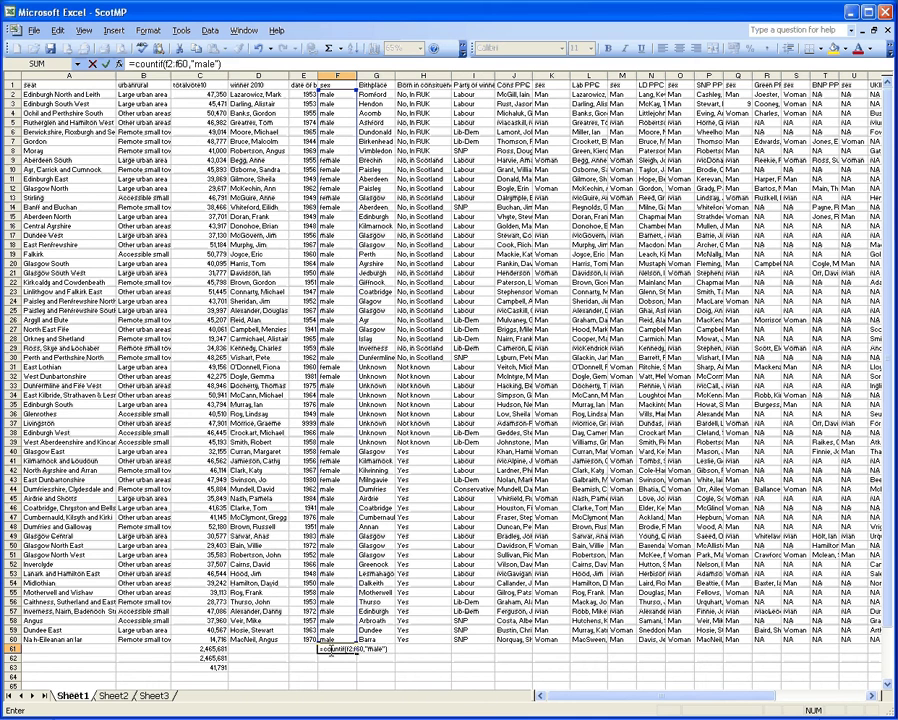
key(Return)
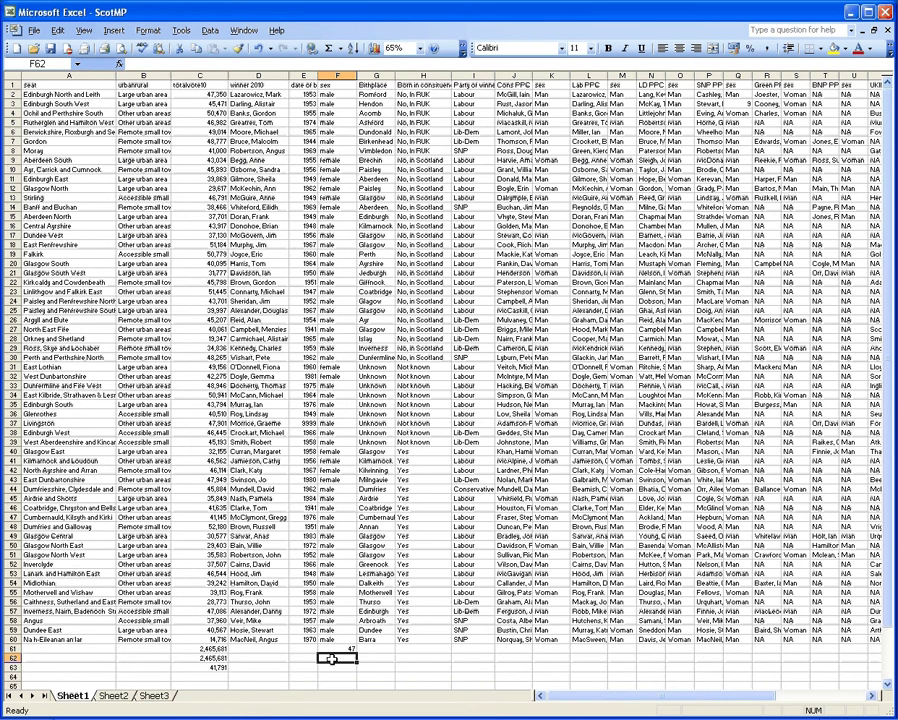
Count the female winners in cell F62 with the formula =countif(f2:f60, "female").
text(=)
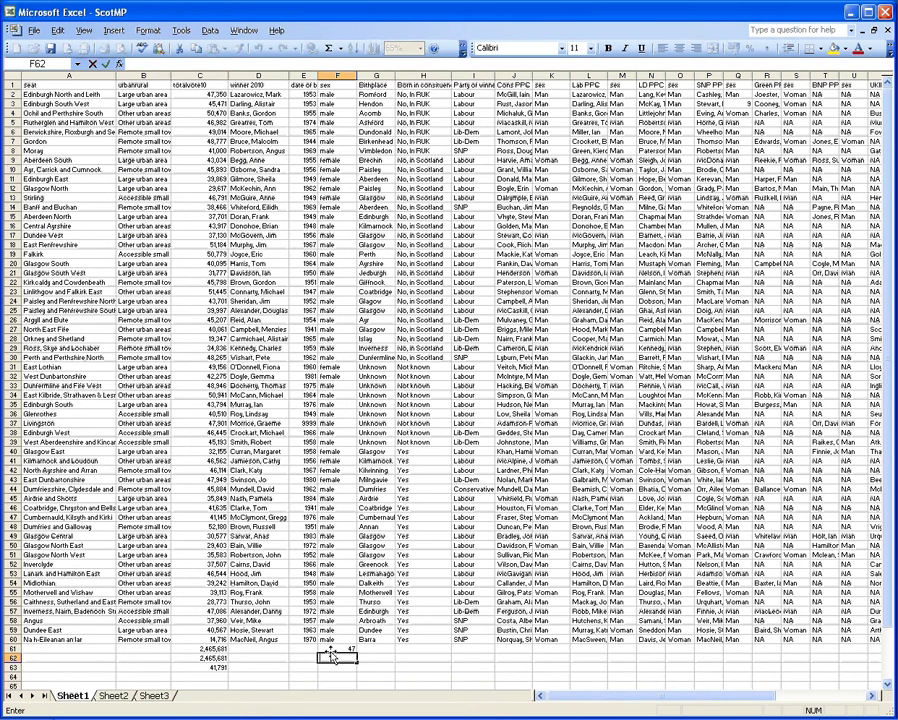
text(=)
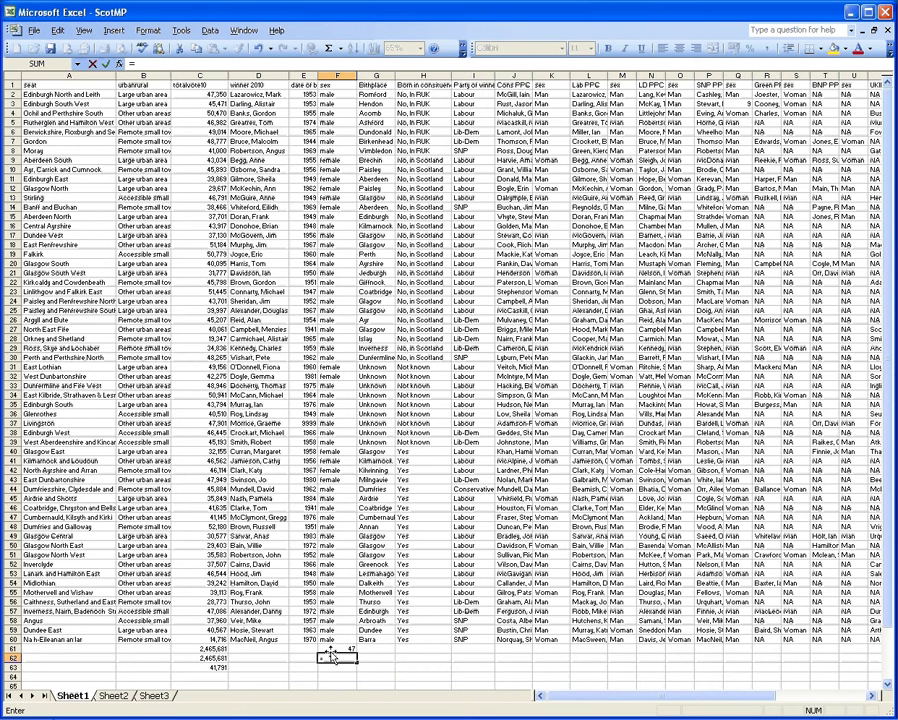
text(()
key(BackSpace)
text(countif()
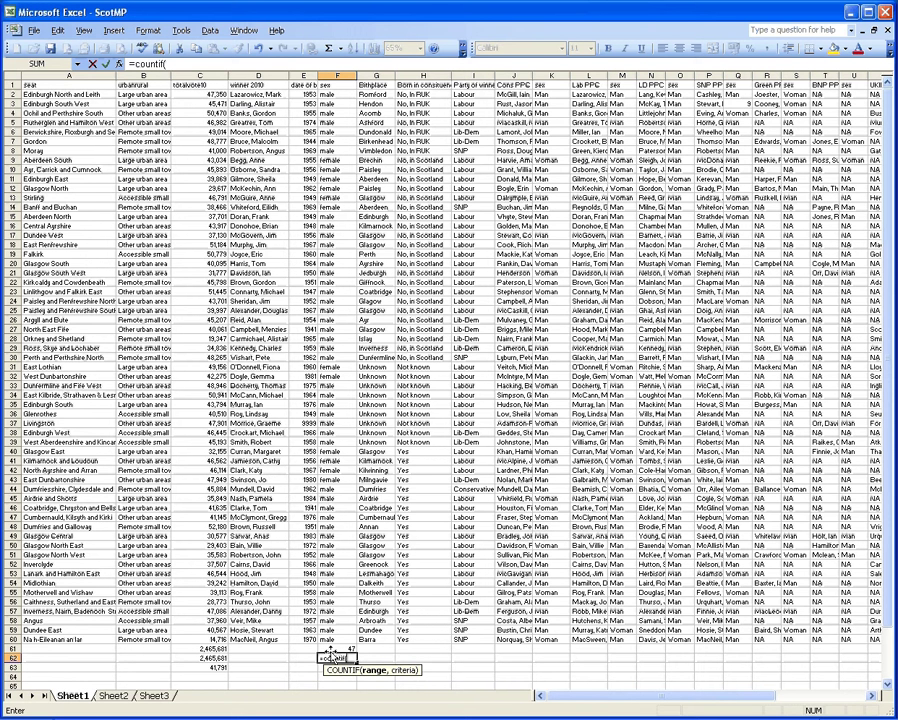
text(f2:f60)
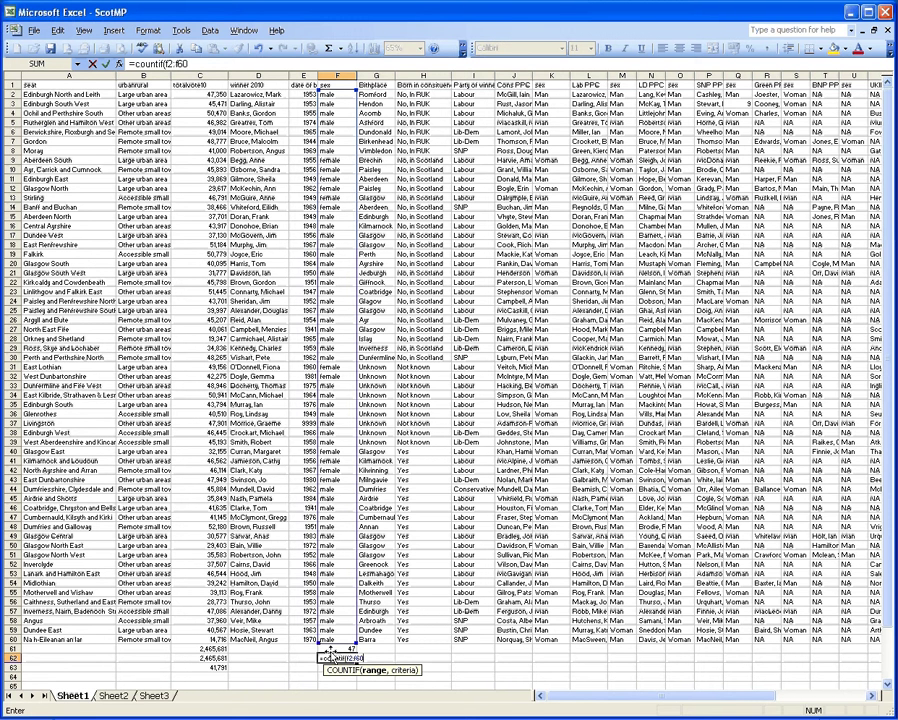
text(, "female)
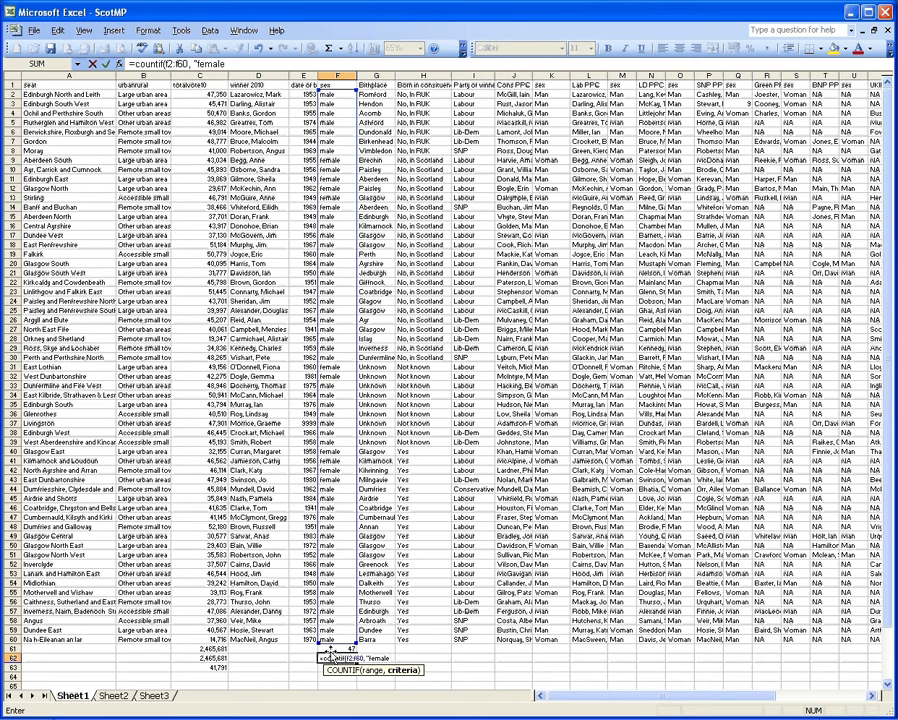
text("))
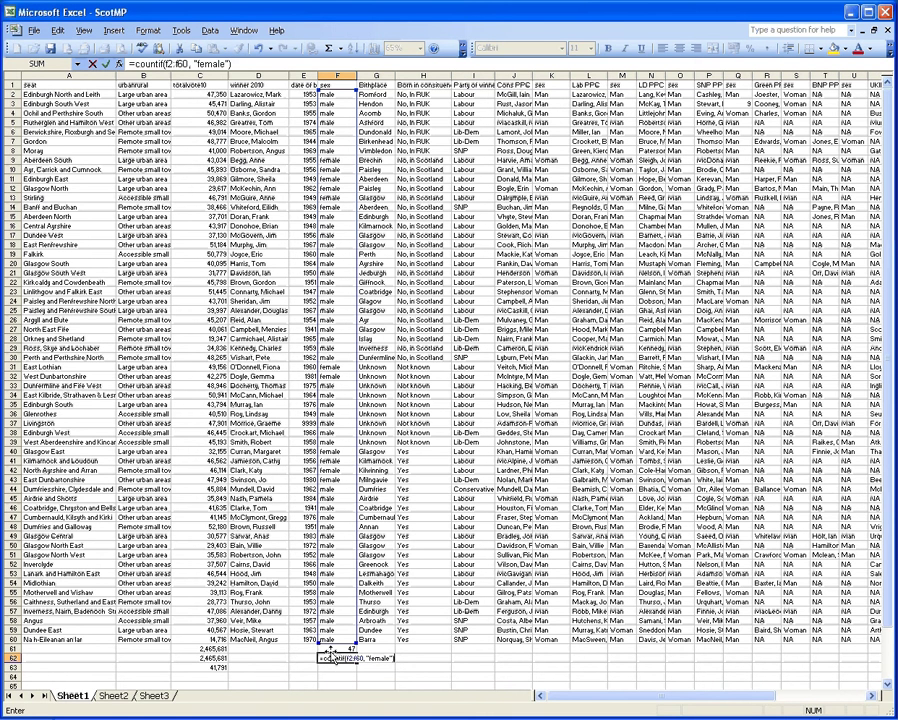
key(Return)
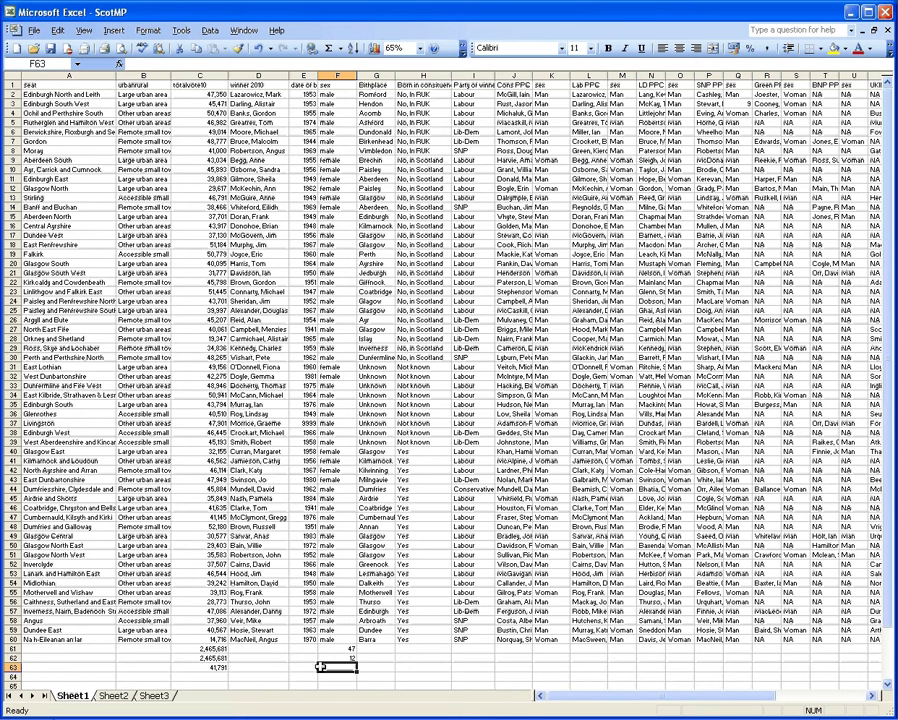
Find the smallest totalvote10 value in cell C64 with the formula =min(c2:c60).
click(207, 676)
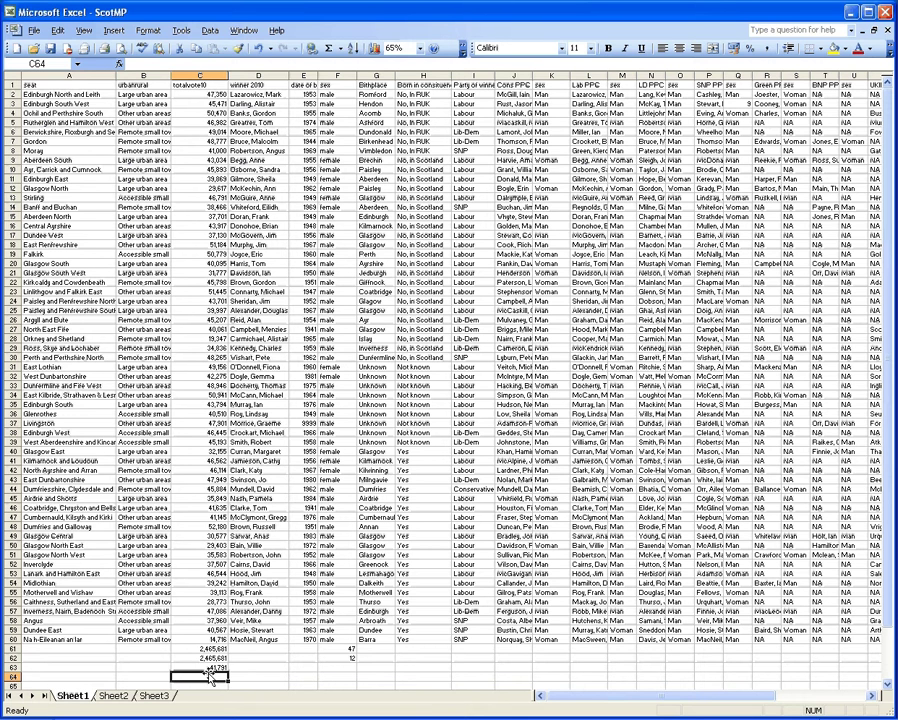
text(=)
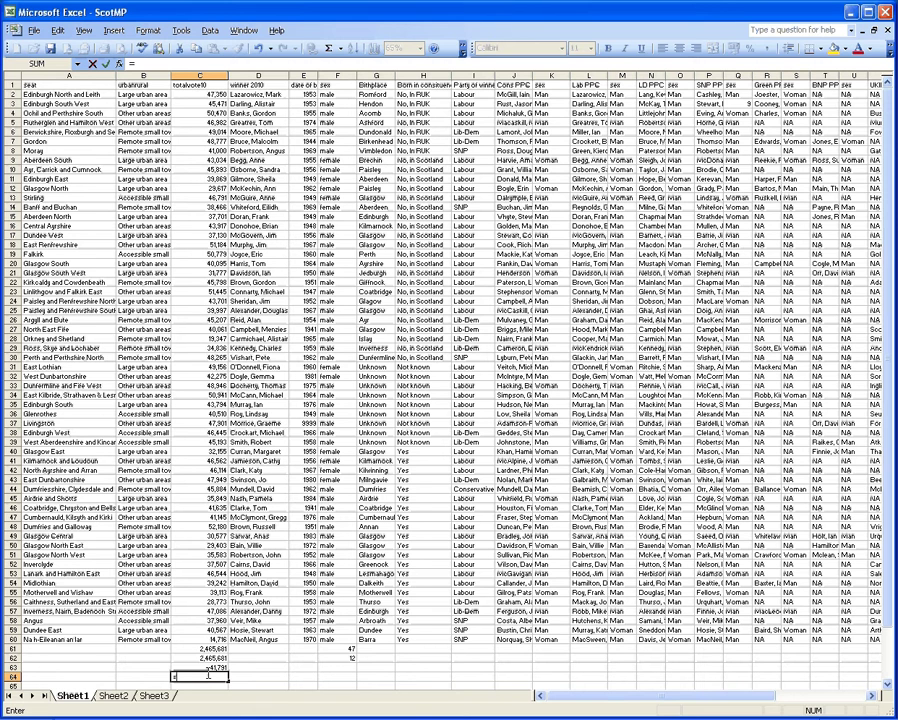
text((c2:)
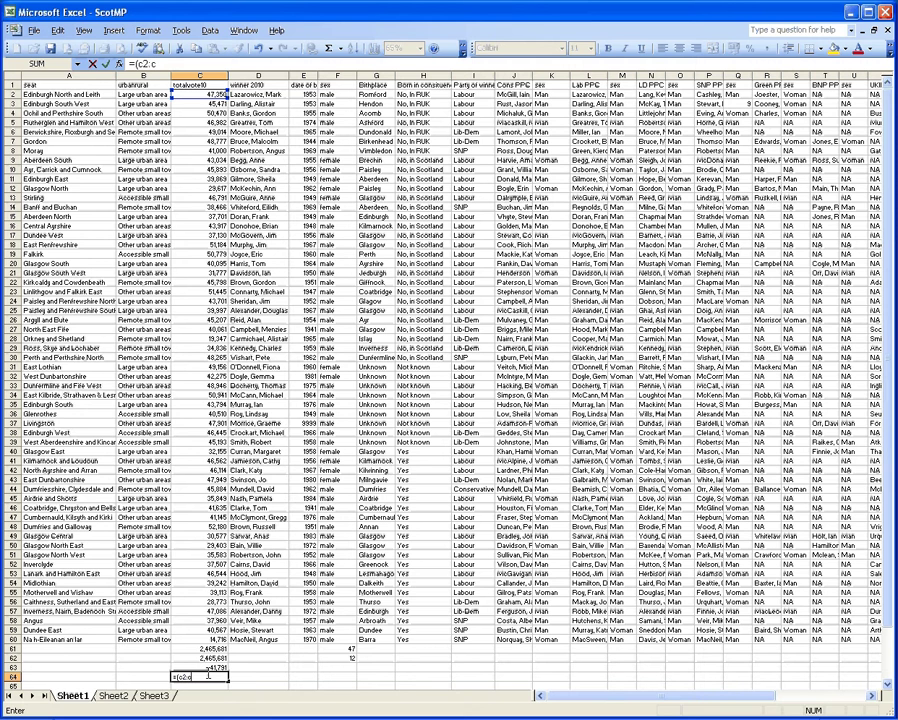
text(c60)
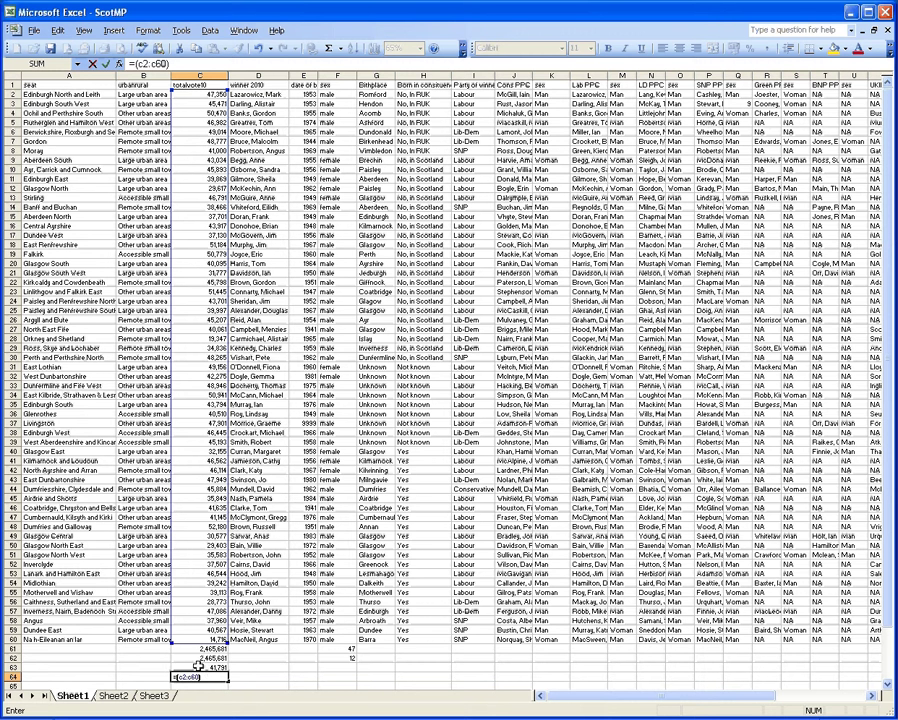
text())
key(F2)
text(min)
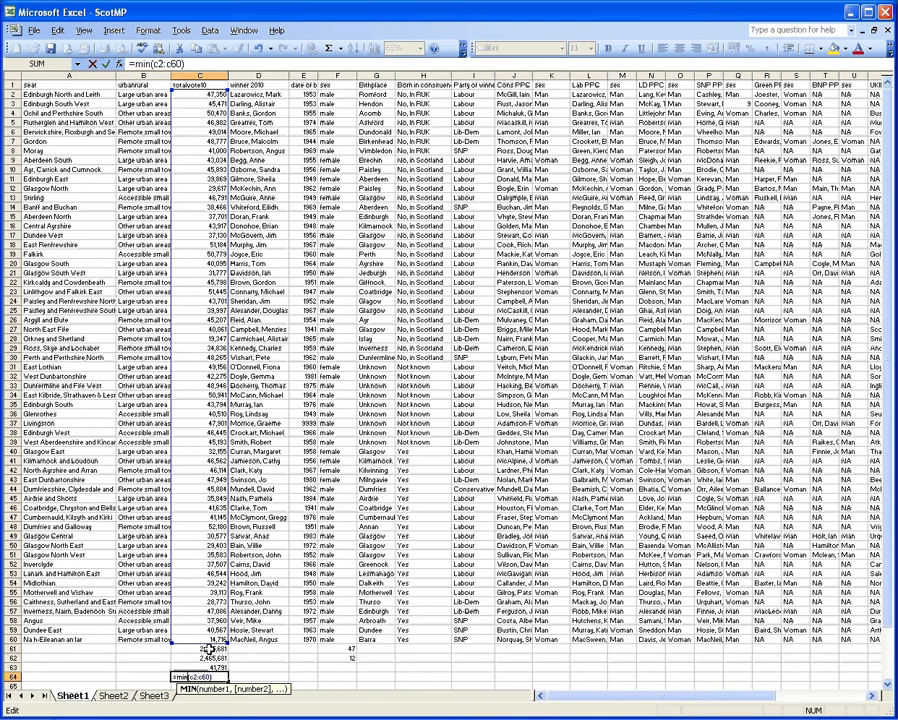
click(217, 677)
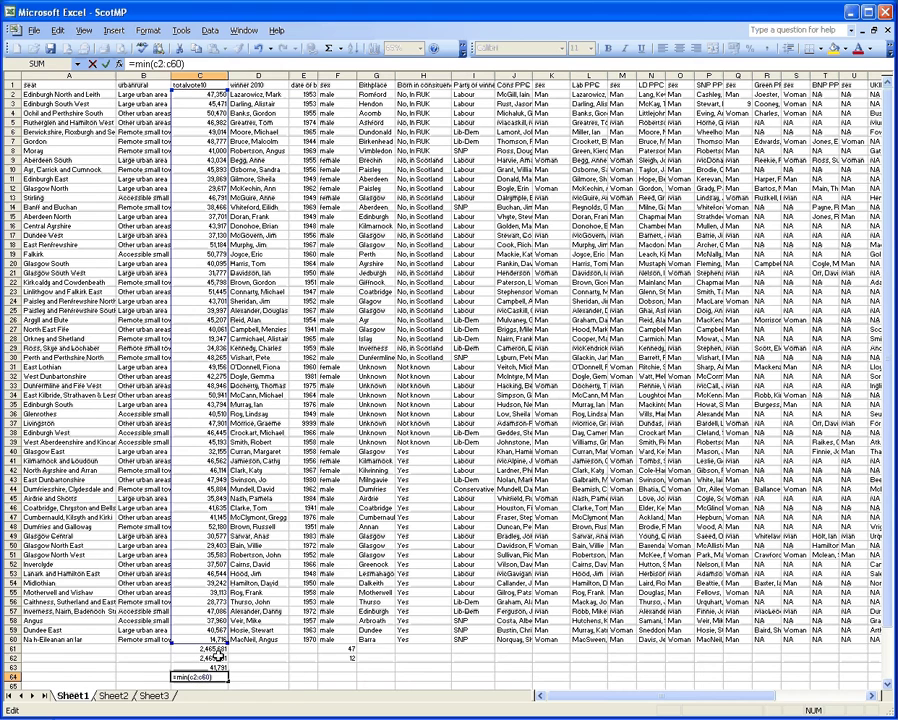
key(Return)
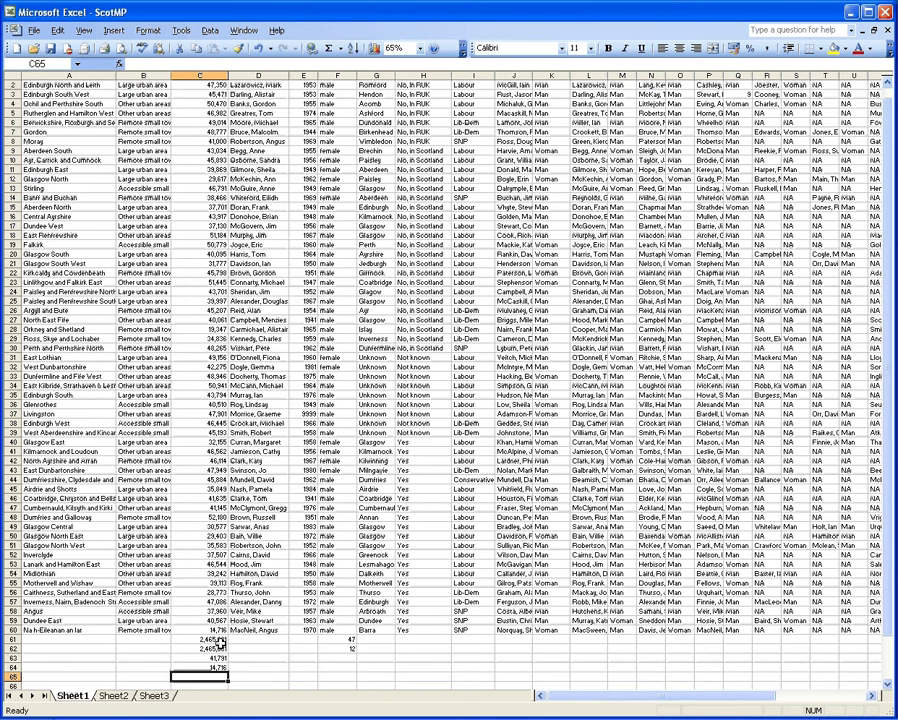
Find the largest totalvote10 value in cell C65 with the formula =max(c2:c60).
text(=)
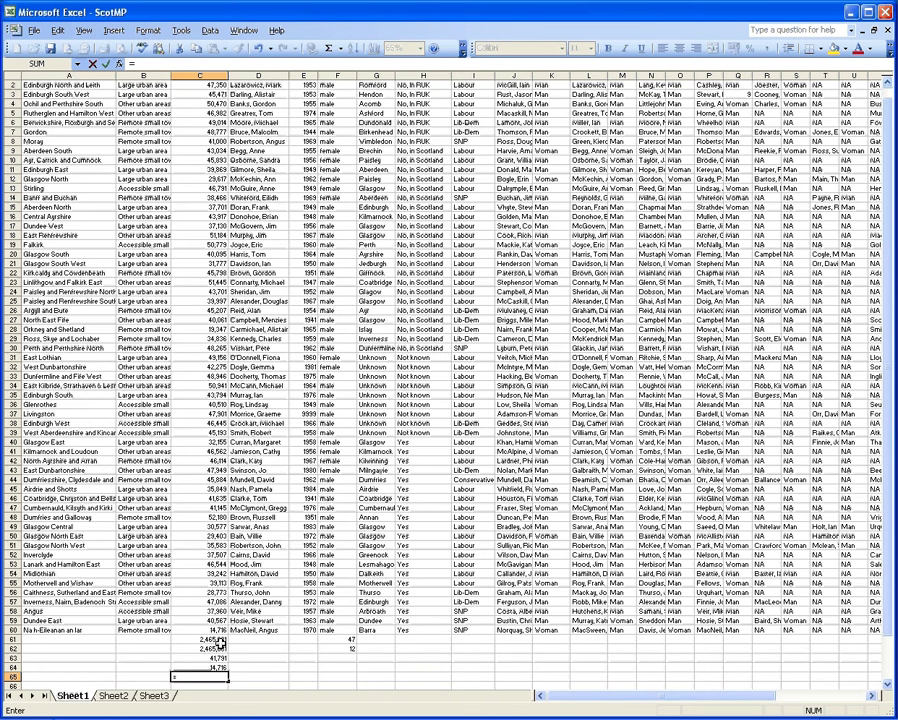
text(max()
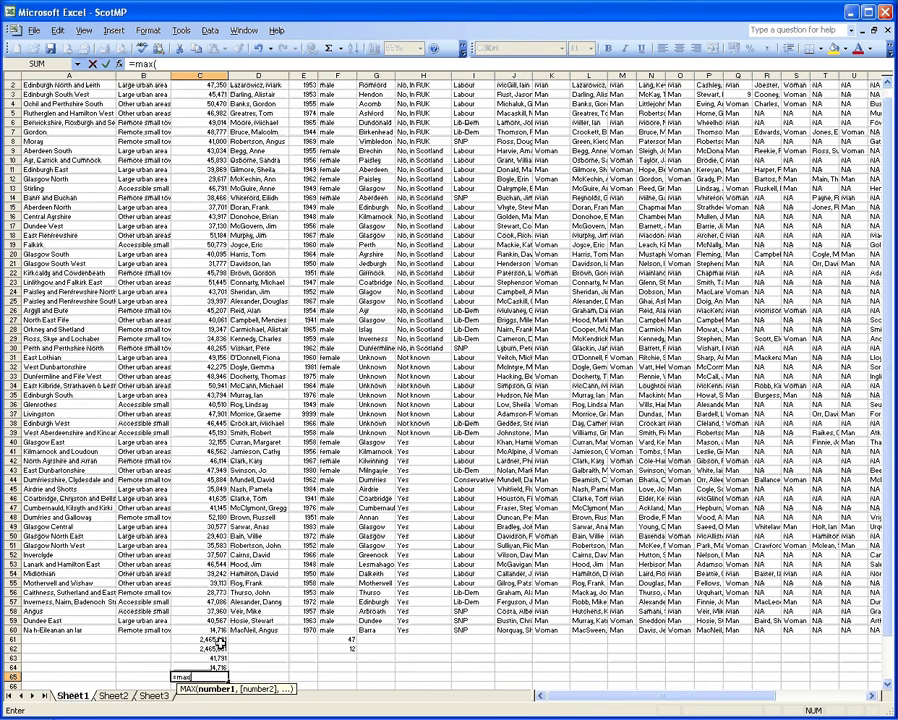
text(c2:c60)
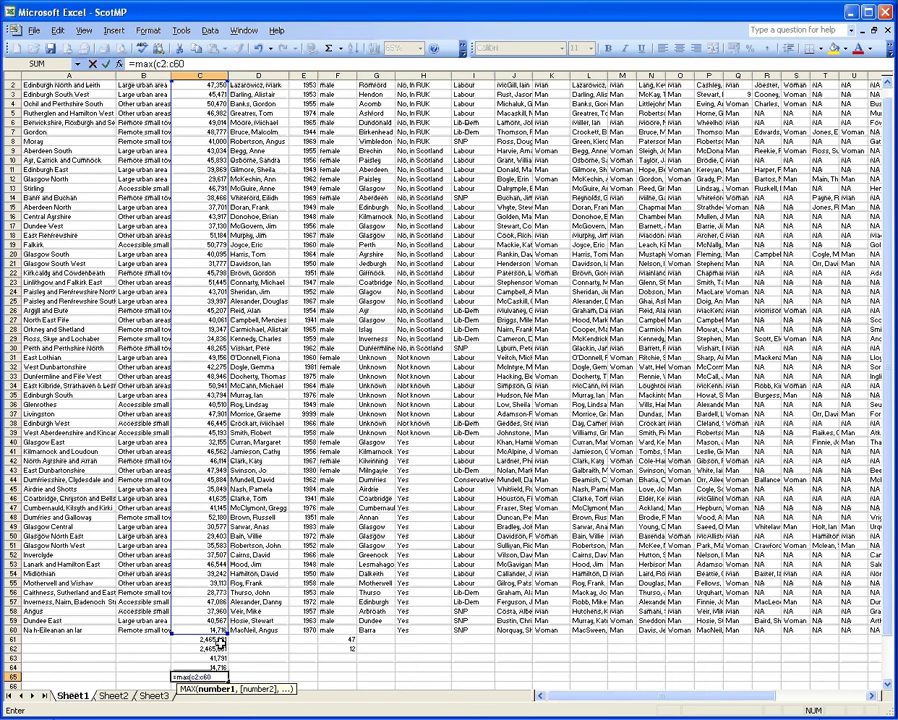
text())
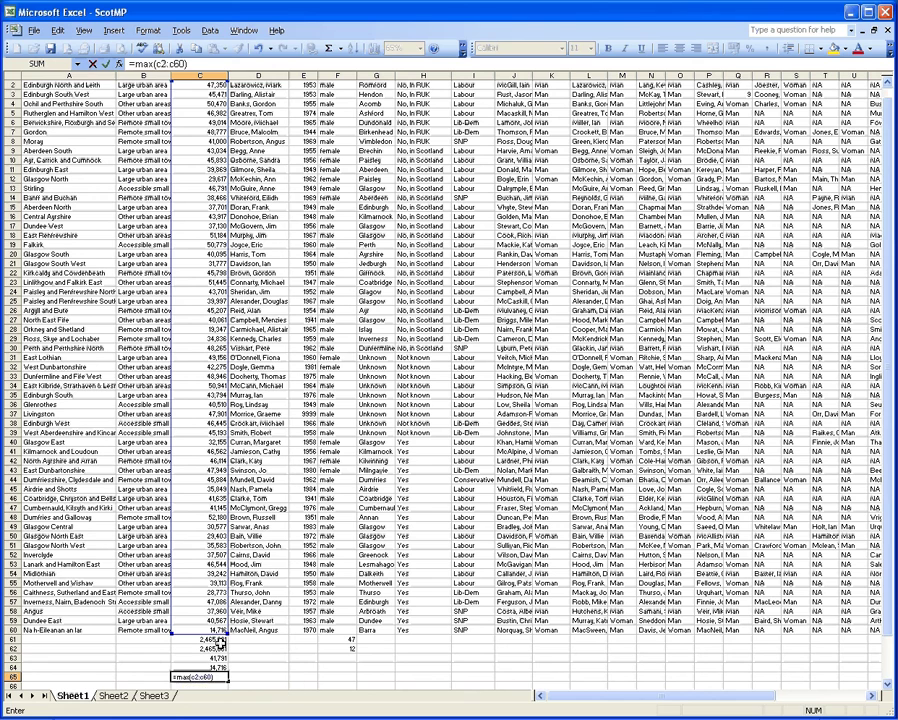
key(Return)
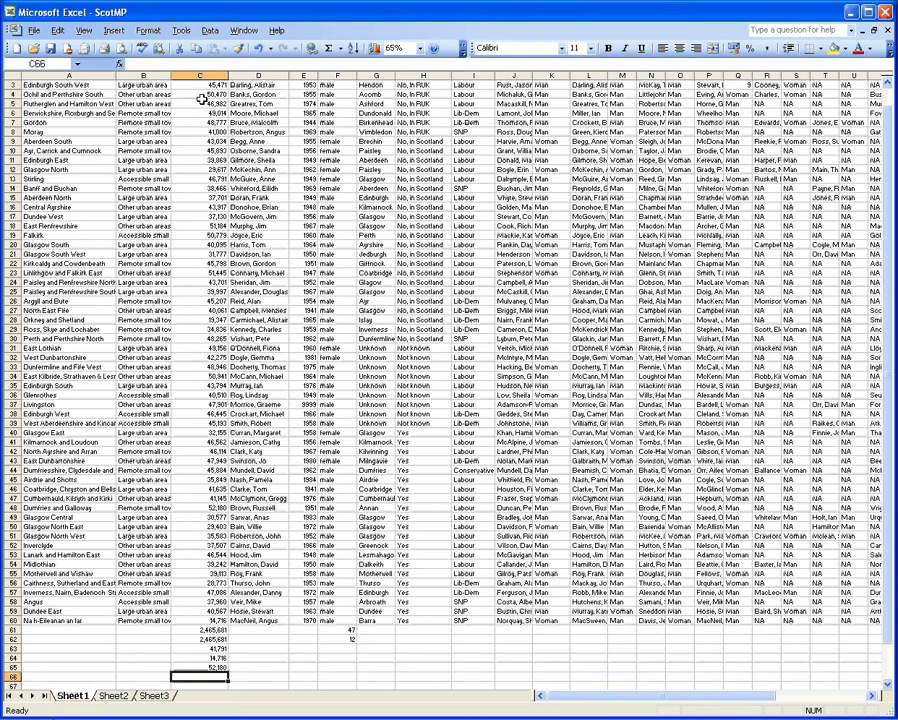
Sort the data by totalvote10 in ascending order, expanding the selected C3:C60 range to the adjacent columns and treating row 1 as the header row.
drag(198, 86, 217, 622)
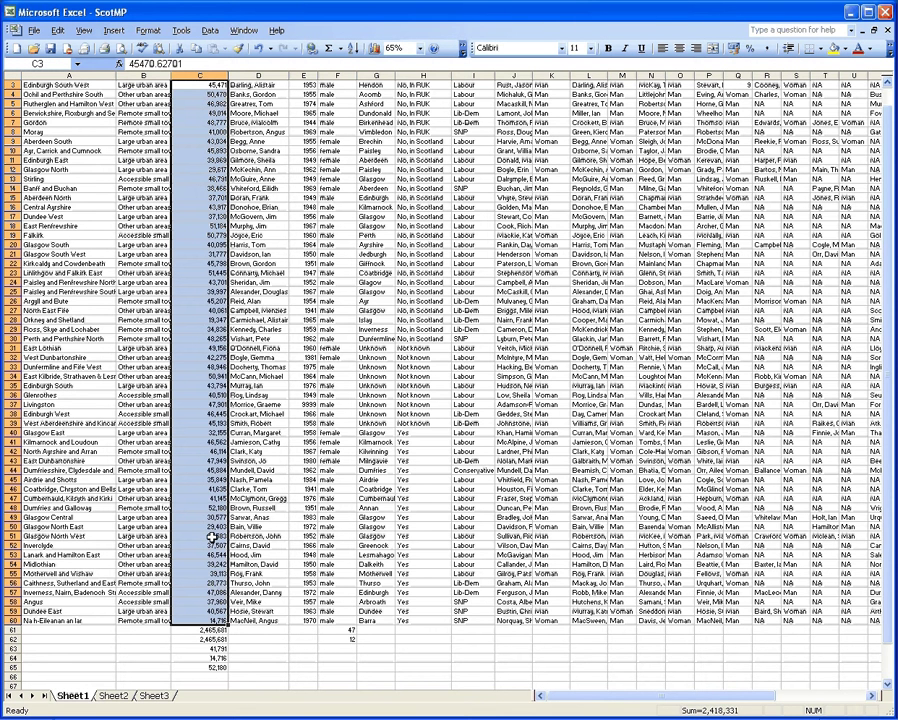
click(211, 32)
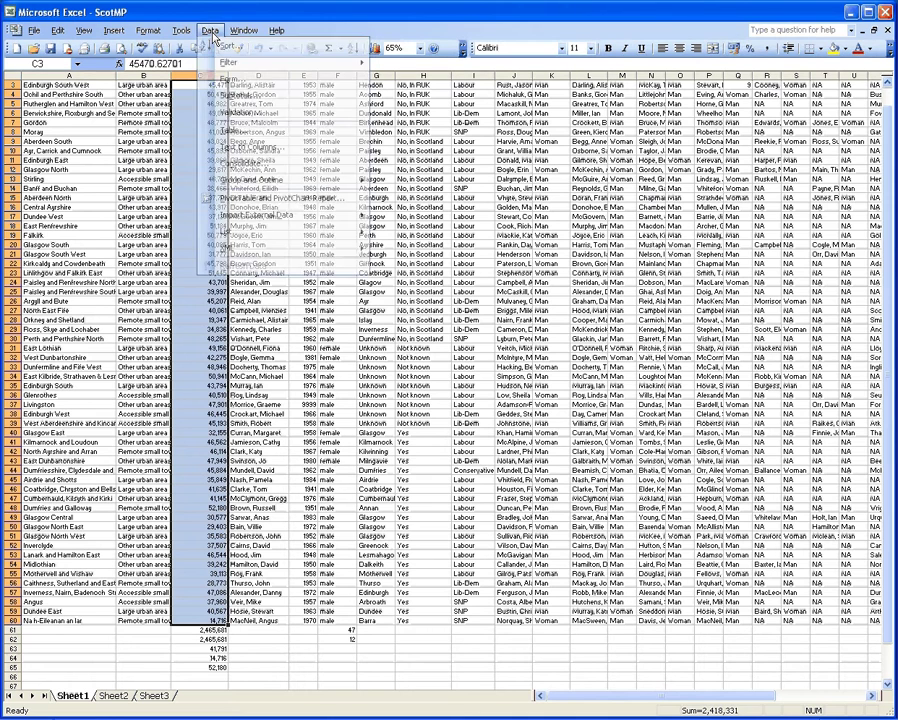
click(229, 46)
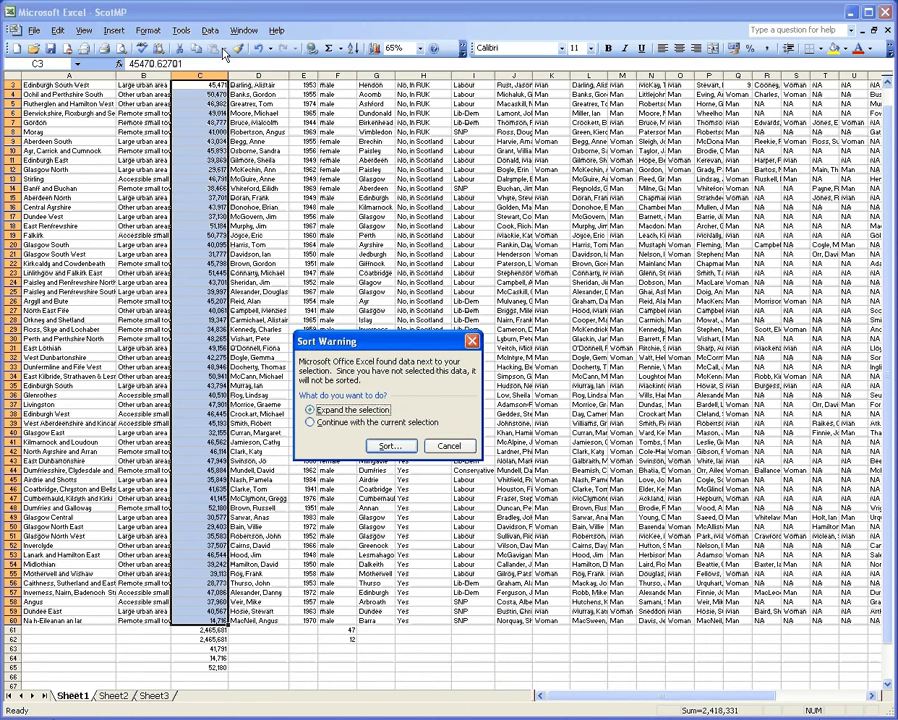
click(385, 447)
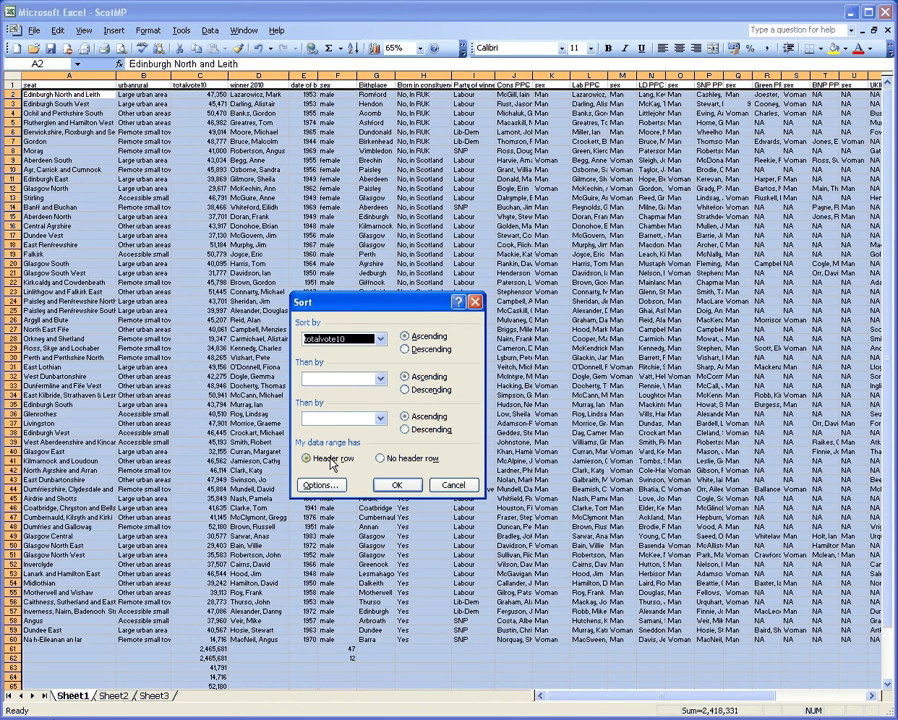
click(394, 486)
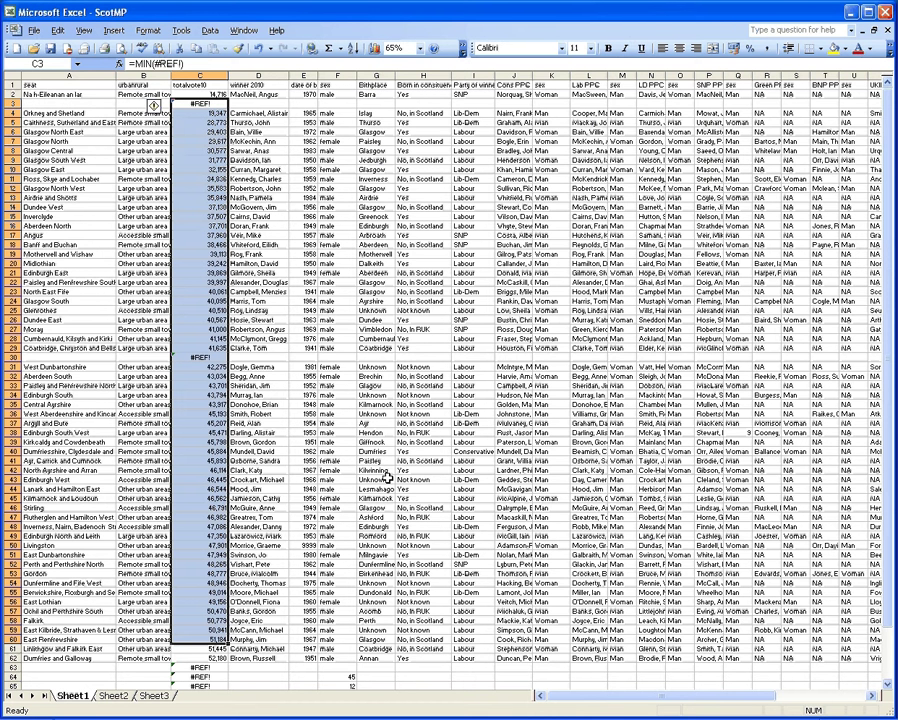
click(380, 470)
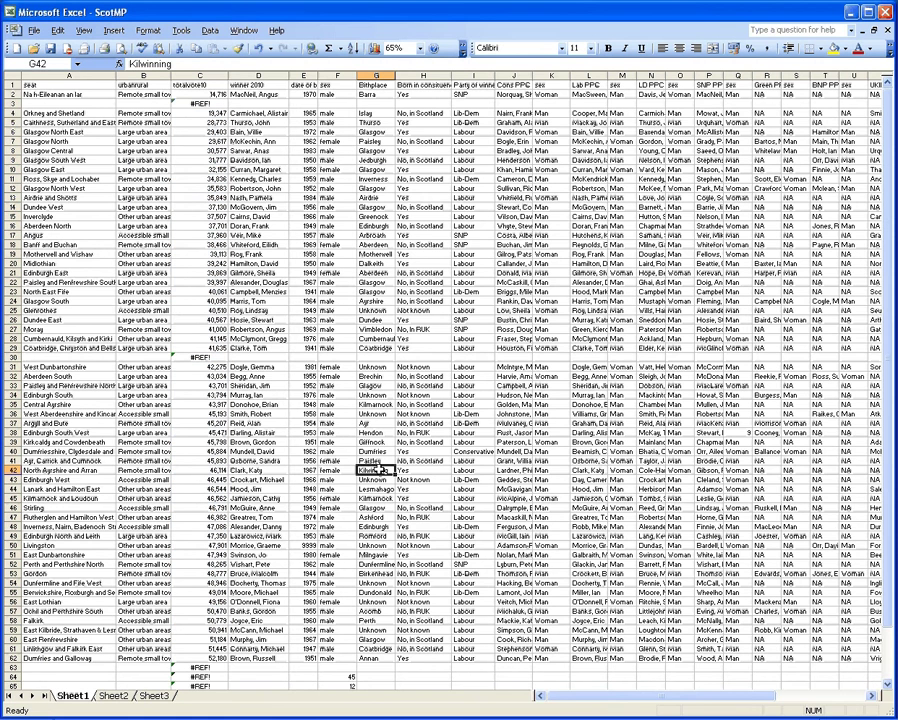